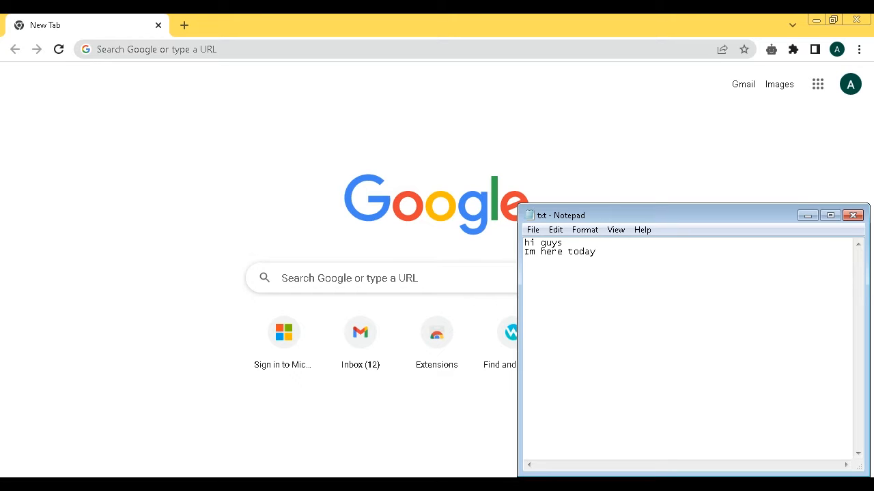
Add the lines "for Logo youtube creation" and "without further ado let's Go" to the Notepad text.
{"action": "type", "text": "for "}
{"action": "type", "text": "Logo"}
{"action": "type", "text": " you"}
{"action": "type", "text": "tue"}
{"action": "type", "text": "be "}
{"action": "type", "text": "cre"}
{"action": "type", "text": "ation"}
{"action": "type", "text": "witho"}
{"action": "type", "text": "ut furthe"}
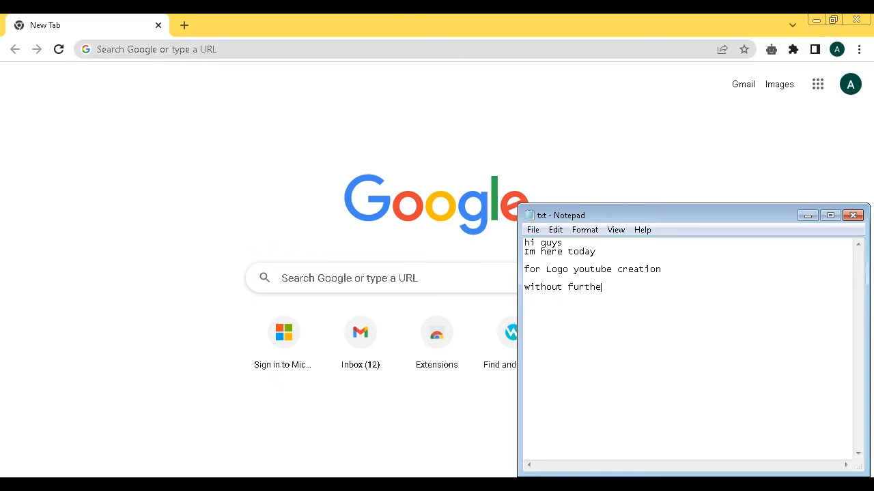
{"action": "type", "text": "r ado let's Go"}
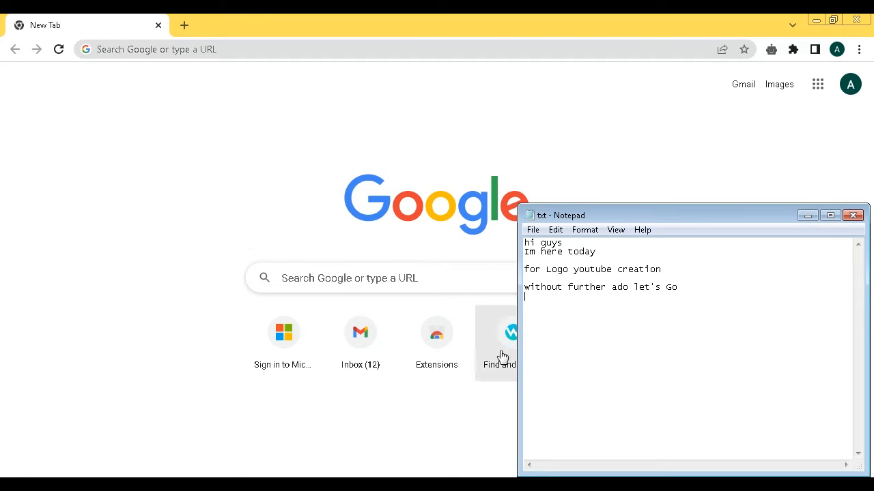
Switch to the Chrome browser and open the canva.com home page.
{"action": "left_click", "coordinate": [207, 228]}
{"action": "left_click", "coordinate": [200, 49]}
{"action": "type", "text": "canva"}
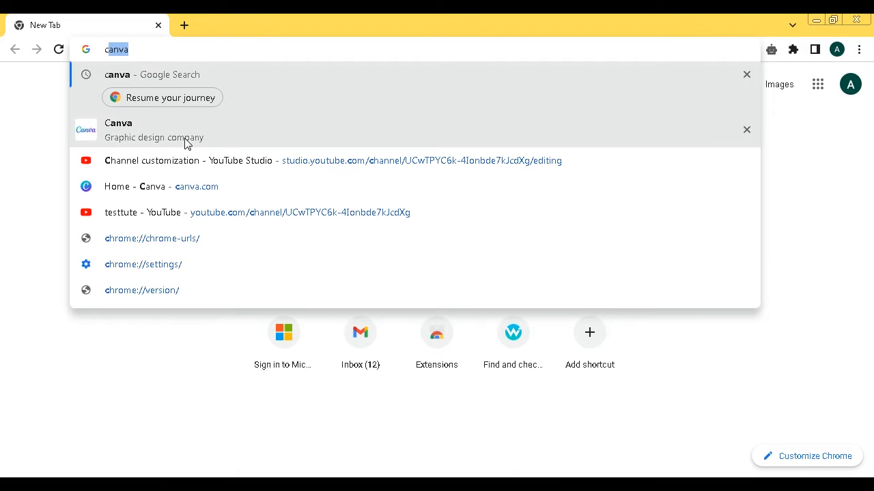
{"action": "left_click", "coordinate": [175, 189]}
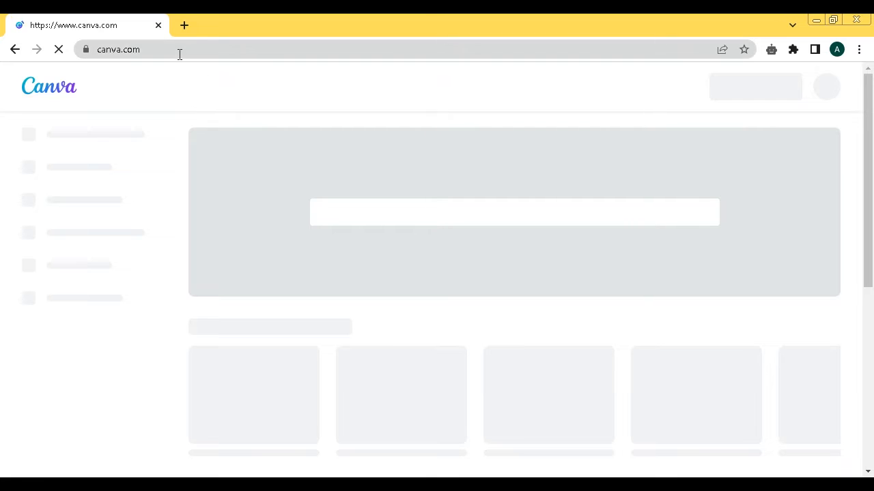
{"action": "left_click", "coordinate": [180, 49]}
Switch back to Notepad and add the line "Access canva".
{"action": "key", "text": "alt+Tab"}
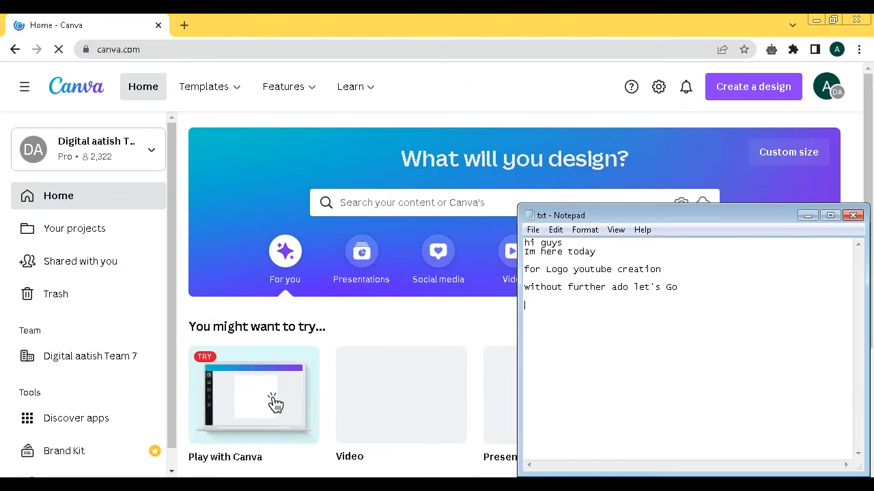
{"action": "type", "text": "A"}
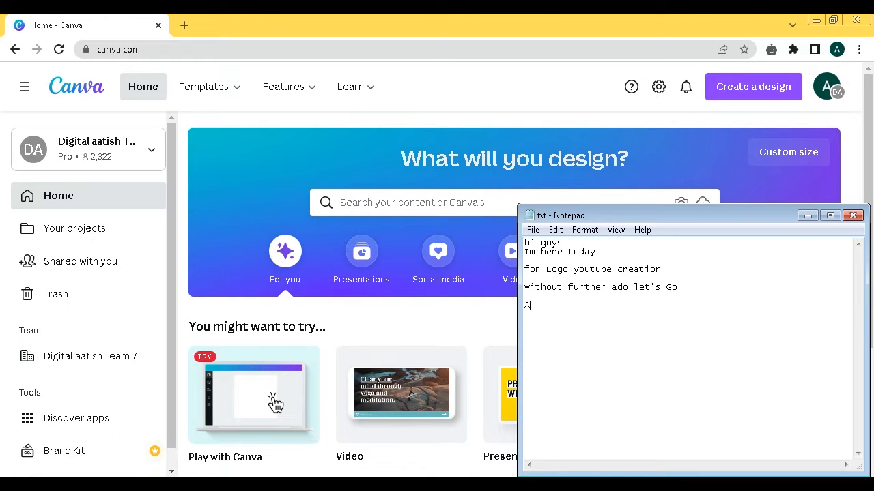
{"action": "type", "text": "ccess canva"}
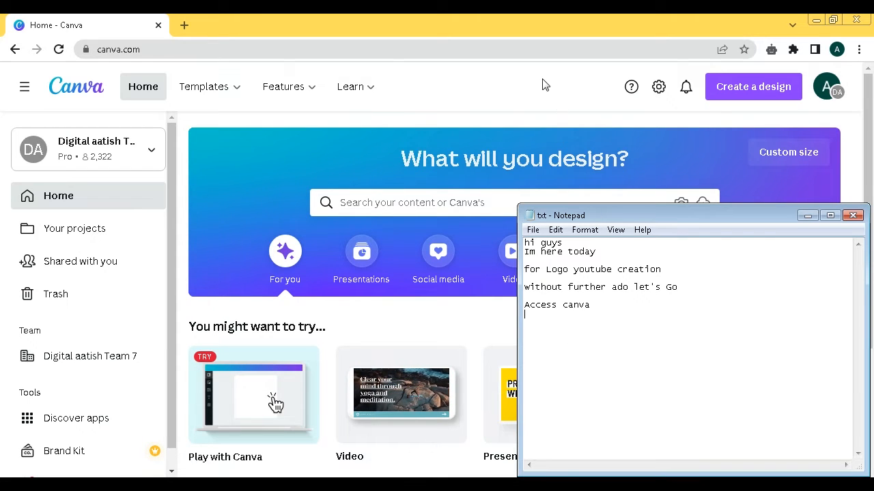
In the browser, search Canva for "youtube logo" and open the 800 × 800 px YouTube Channel Logo templates.
{"action": "left_click", "coordinate": [318, 162]}
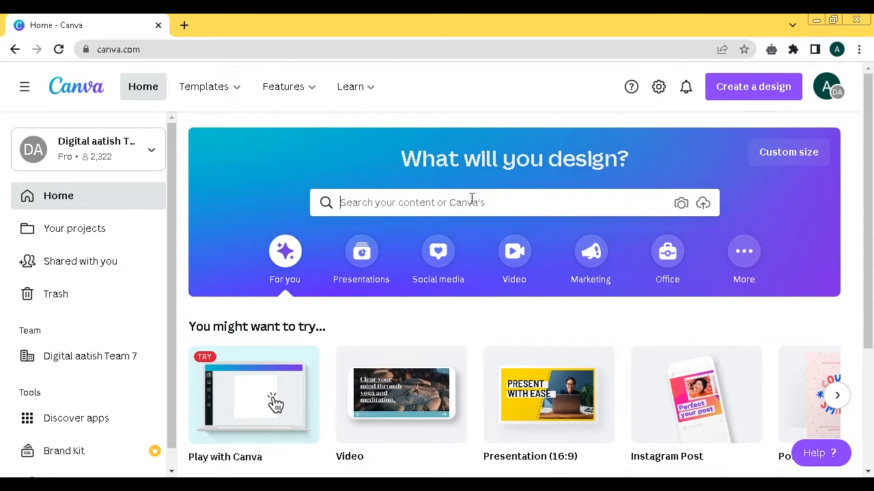
{"action": "left_click", "coordinate": [474, 202]}
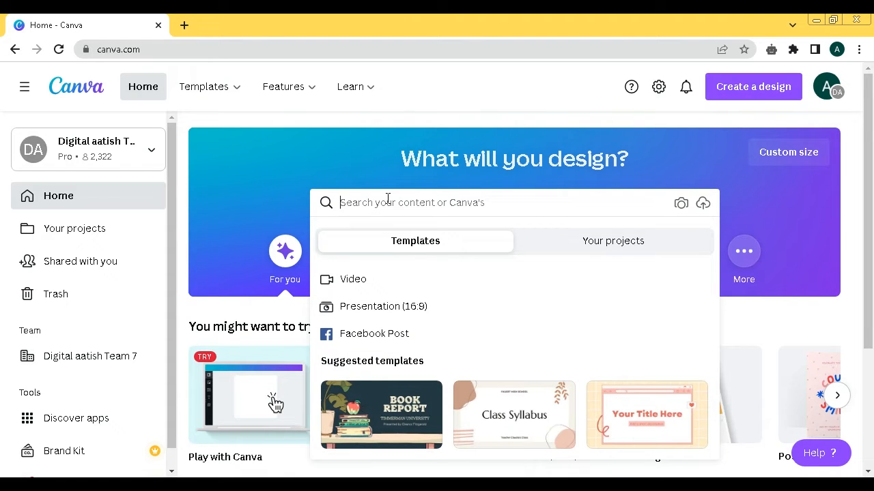
{"action": "type", "text": "you"}
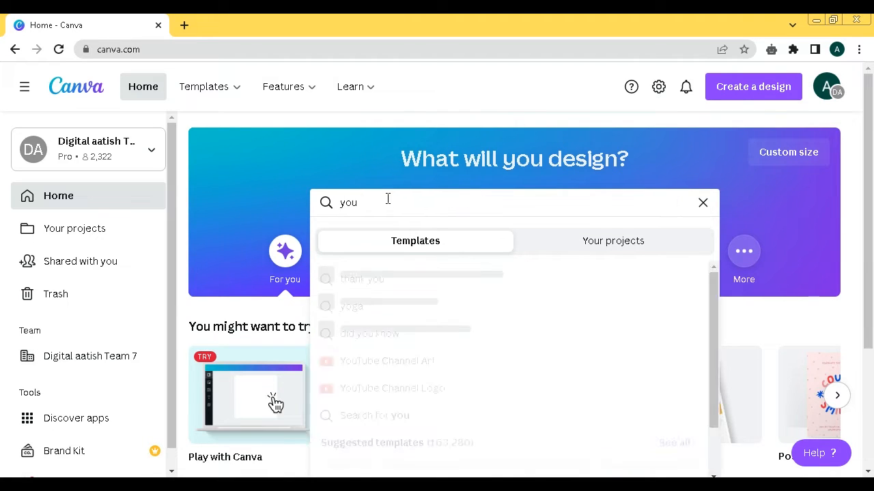
{"action": "type", "text": "tube logo"}
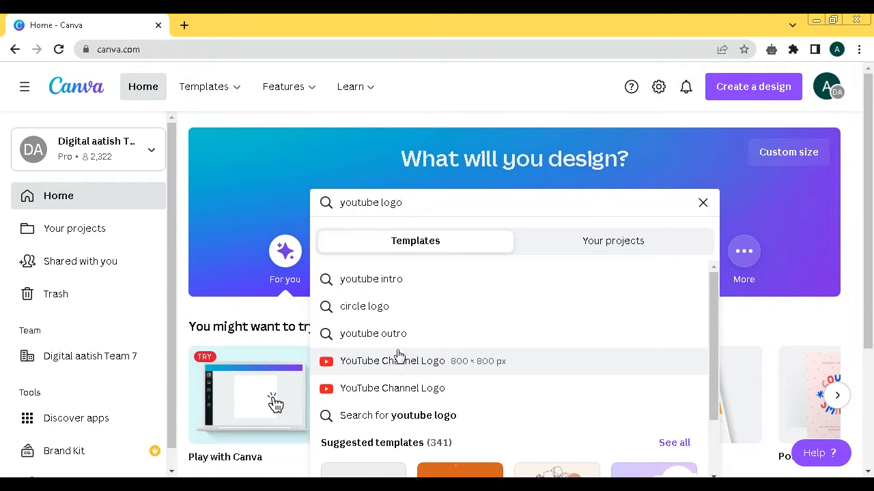
{"action": "left_click", "coordinate": [423, 359]}
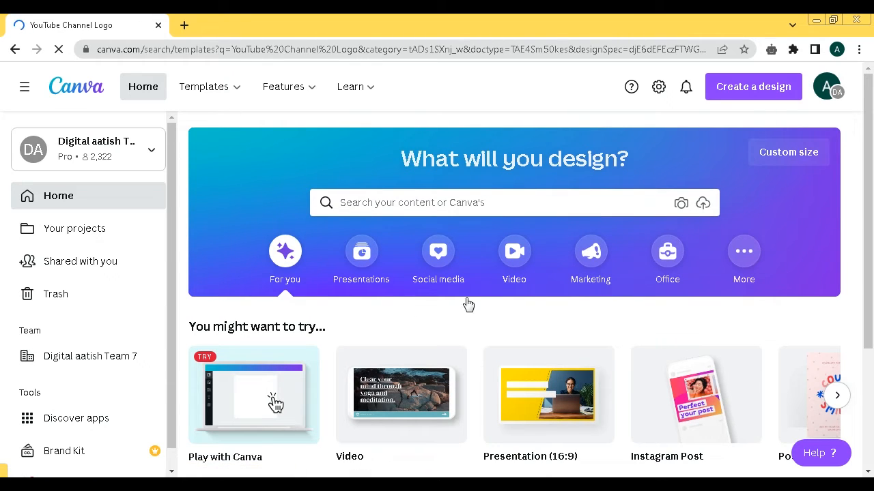
Add the line "in the search type Youtube channel logo" to the Notepad text.
{"action": "key", "text": "alt+Tab"}
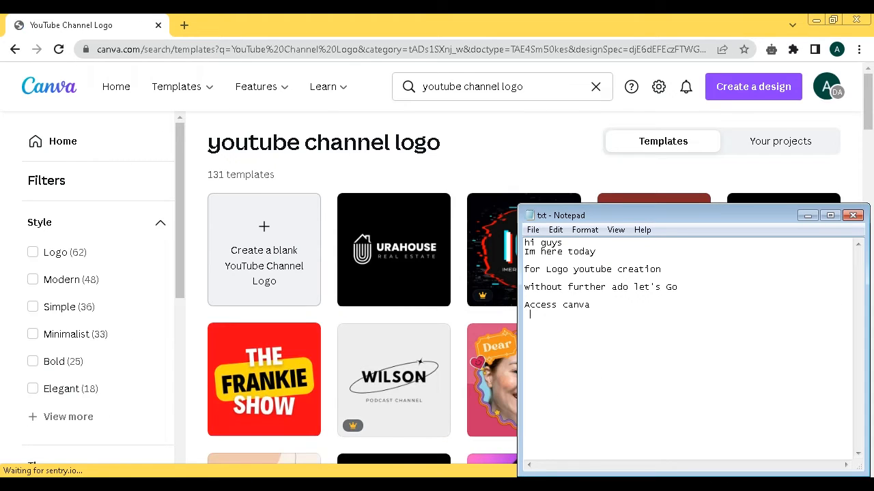
{"action": "type", "text": "Tyoe"}
{"action": "key", "text": "BackSpace"}
{"action": "key", "text": "BackSpace"}
{"action": "key", "text": "BackSpace"}
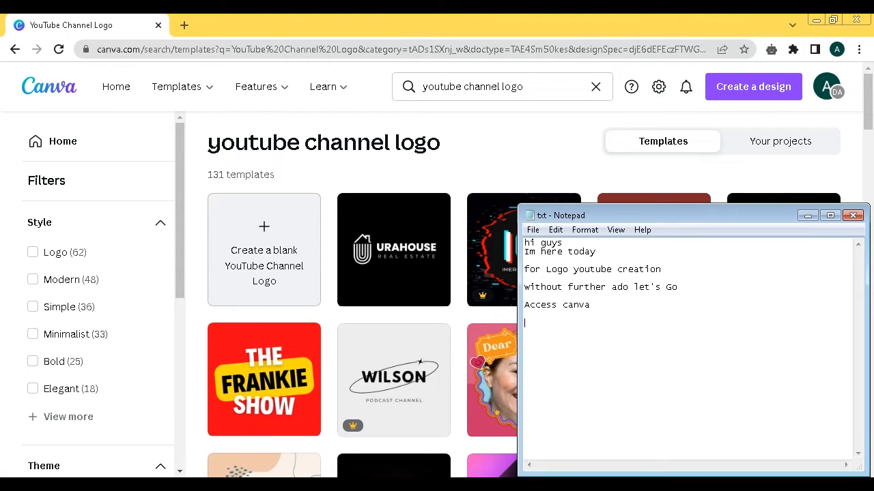
{"action": "type", "text": "in the search type Youtube channel logo"}
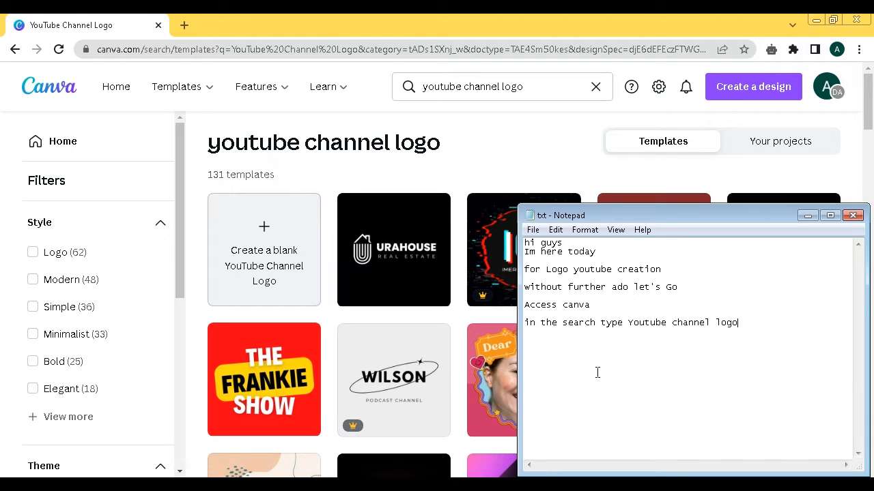
Write "You will have many option here" as a new line of the Notepad text.
{"action": "key", "text": "Return"}
{"action": "key", "text": "Return"}
{"action": "type", "text": "You"}
{"action": "type", "text": " will hav"}
{"action": "type", "text": "e many"}
{"action": "type", "text": " optio"}
{"action": "type", "text": "n here  "}
Add the lines "Just click on or chose the templete you like" and "or Go with blank" to the notes.
{"action": "type", "text": "Just clic"}
{"action": "type", "text": "k on"}
{"action": "type", "text": " or chos"}
{"action": "type", "text": "e"}
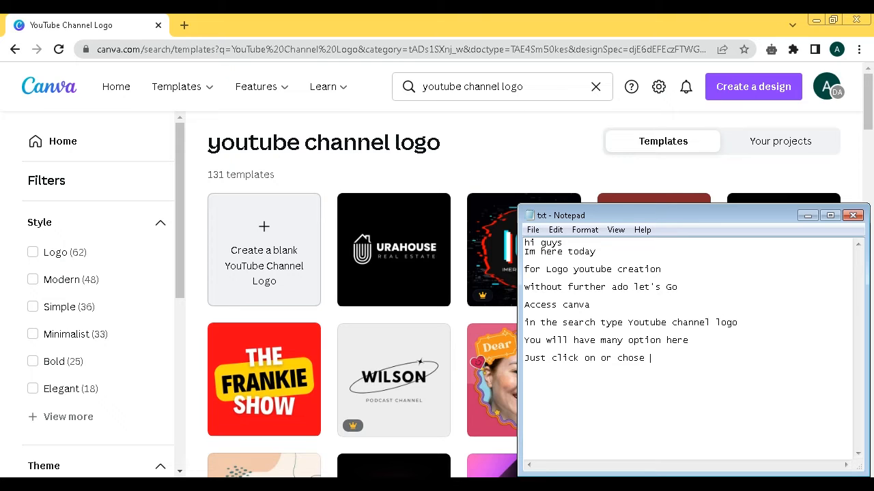
{"action": "type", "text": " the"}
{"action": "type", "text": " templet"}
{"action": "type", "text": "e you "}
{"action": "type", "text": "like  "}
{"action": "type", "text": "or "}
{"action": "type", "text": "Go w"}
{"action": "type", "text": "ith blank"}
Return to Canva's template results and create a blank YouTube Channel Logo design.
{"action": "left_click", "coordinate": [446, 137]}
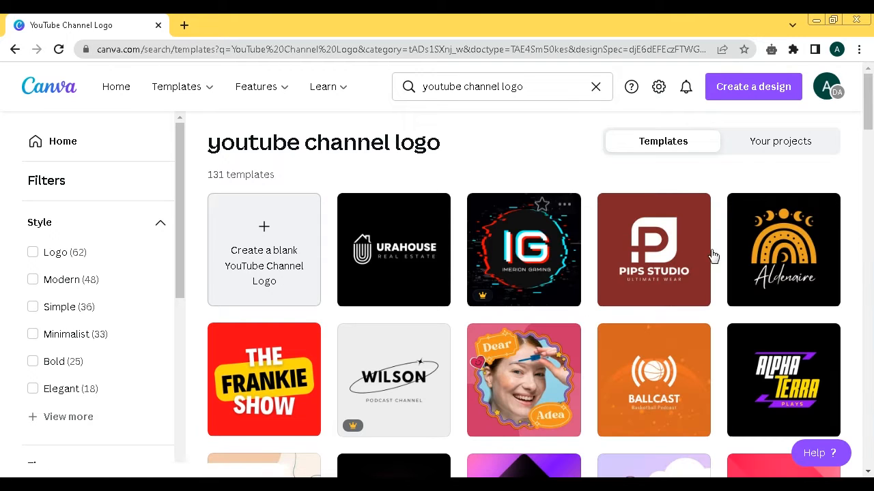
{"action": "left_click_drag", "start_coordinate": [868, 116], "coordinate": [871, 176]}
{"action": "scroll", "coordinate": [587, 273], "scroll_direction": "up", "scroll_amount": 6}
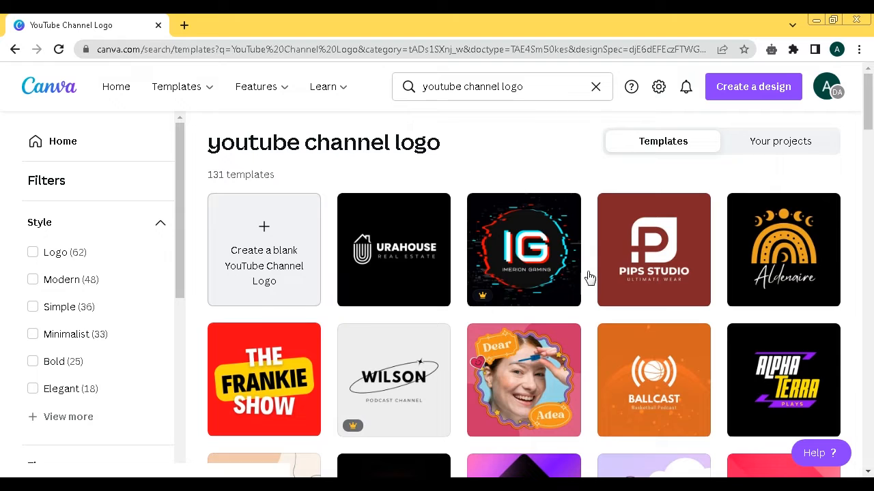
{"action": "left_click", "coordinate": [265, 249]}
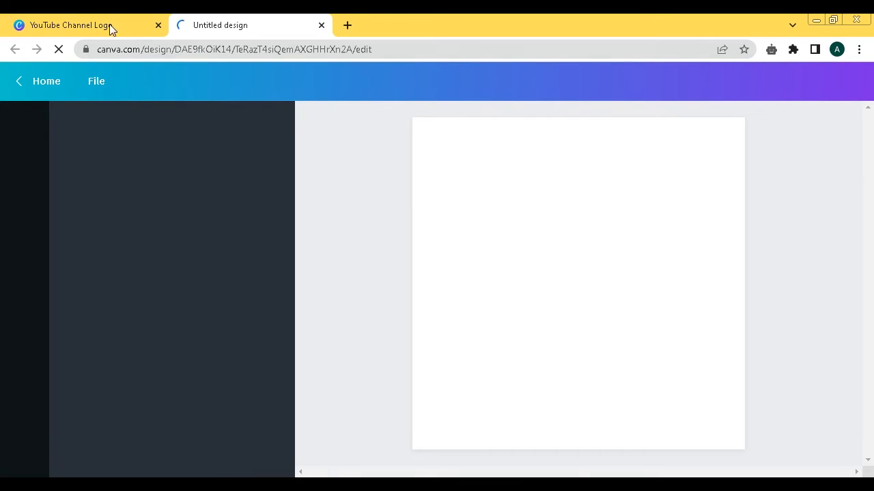
{"action": "left_click", "coordinate": [109, 25]}
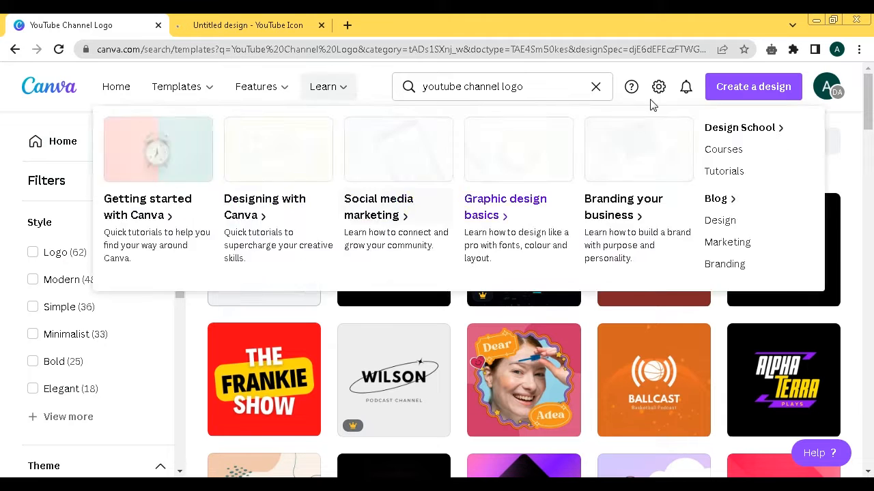
{"action": "left_click", "coordinate": [827, 95]}
{"action": "left_click", "coordinate": [829, 99]}
{"action": "left_click", "coordinate": [829, 99]}
{"action": "left_click", "coordinate": [829, 95]}
Go back to the blank design and advance the introductory tour to the tip on uploading images.
{"action": "left_click", "coordinate": [239, 28]}
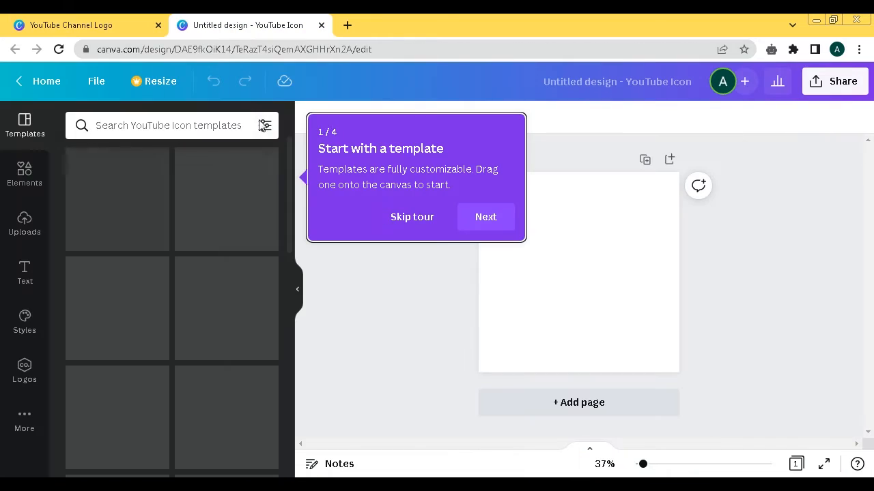
{"action": "left_click", "coordinate": [485, 217]}
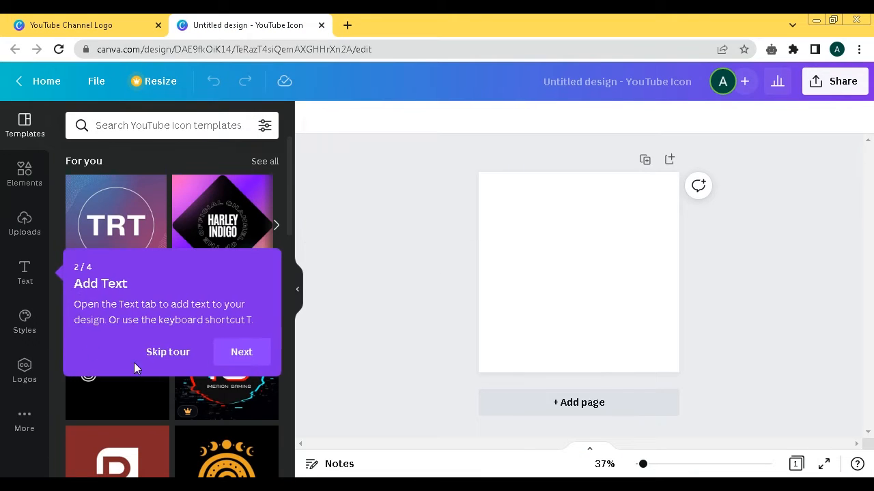
{"action": "left_click", "coordinate": [239, 352]}
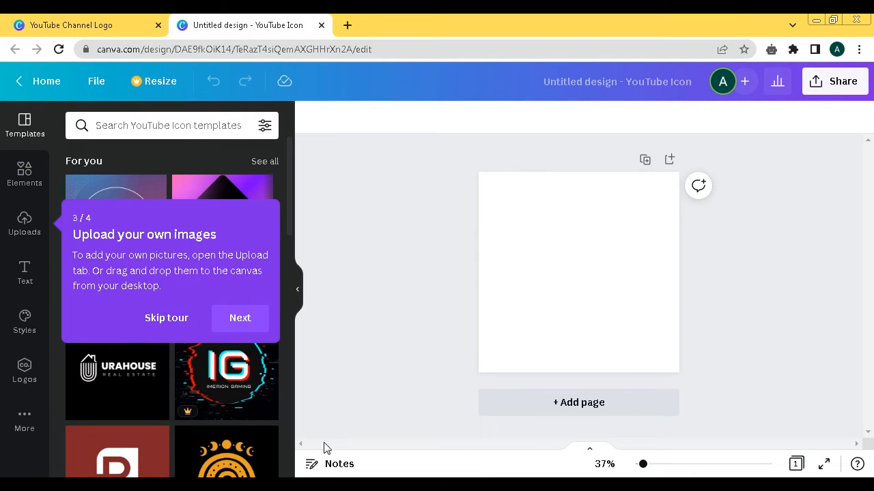
Switch to Notepad and add the line "I prefer Going with blank".
{"action": "left_click", "coordinate": [347, 485]}
{"action": "type", "text": "I prefer"}
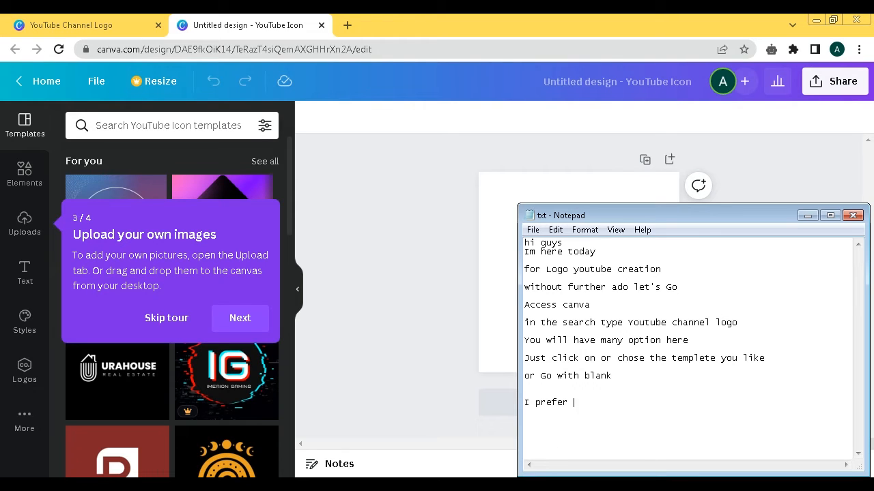
{"action": "type", "text": " Going with blank"}
{"action": "key", "text": "Return"}
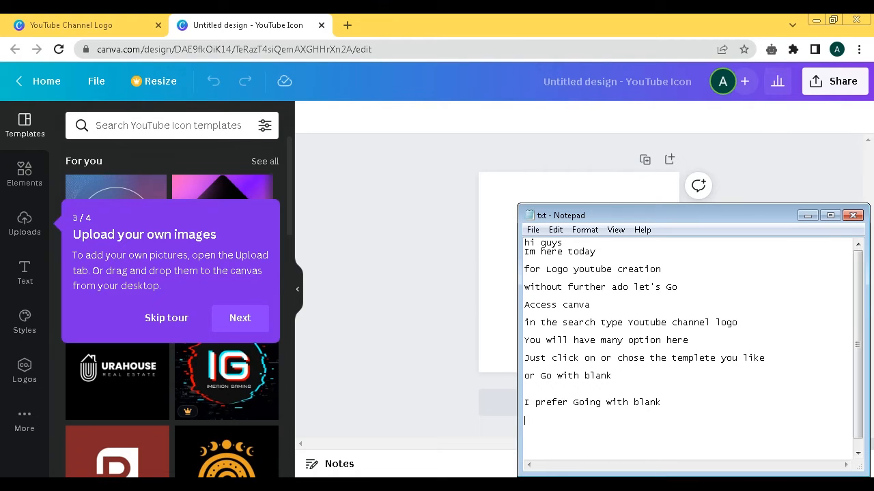
Add the line "so that you can get the logo of specific niche by using search" to the notes.
{"action": "type", "text": "so that you can get the logo"}
{"action": "type", "text": " if"}
{"action": "key", "text": "BackSpace"}
{"action": "key", "text": "BackSpace"}
{"action": "type", "text": "of specific niche by using"}
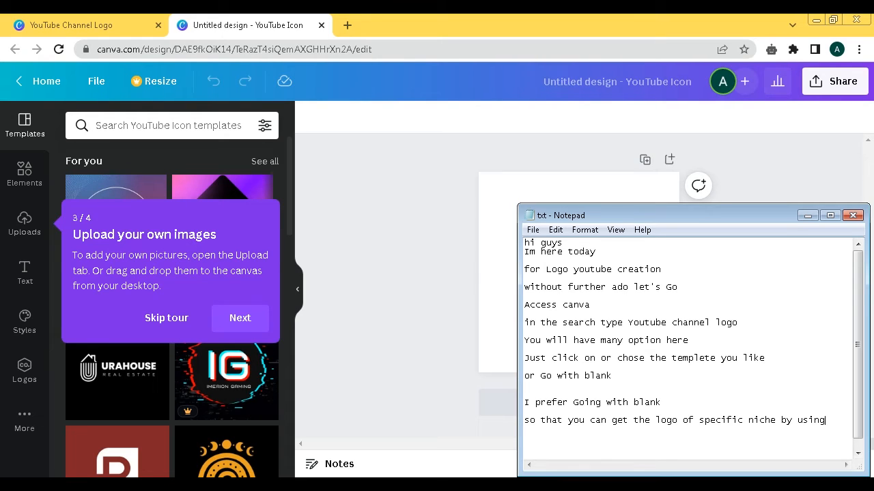
{"action": "type", "text": " search"}
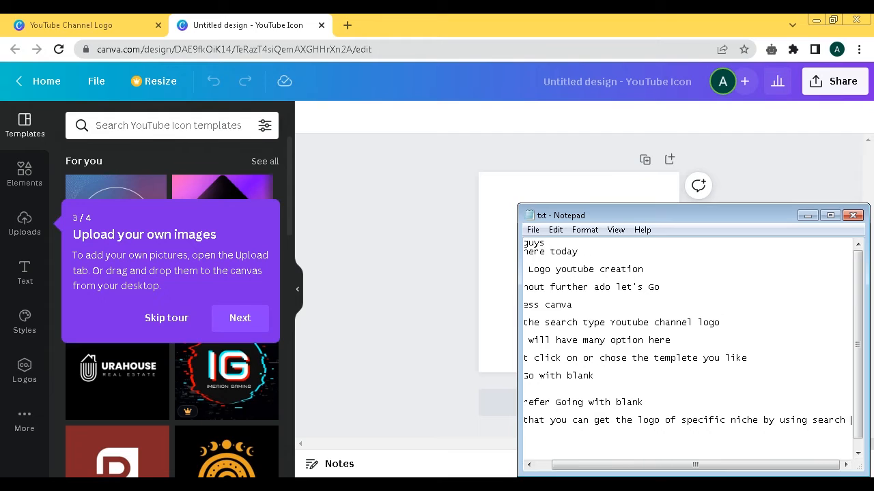
Return to the Canva design and search the YouTube Icon templates for "tutorial".
{"action": "left_click", "coordinate": [362, 304]}
{"action": "left_click", "coordinate": [140, 125]}
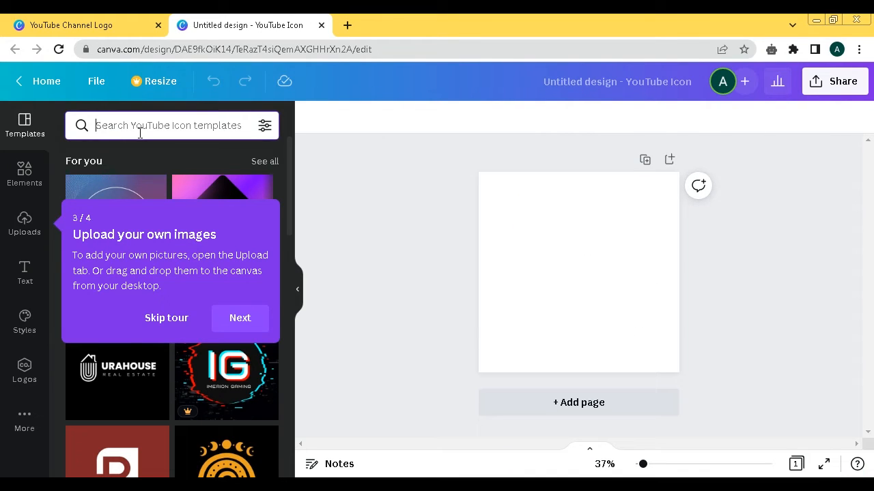
{"action": "type", "text": "tutor"}
{"action": "type", "text": "u"}
{"action": "type", "text": "ial"}
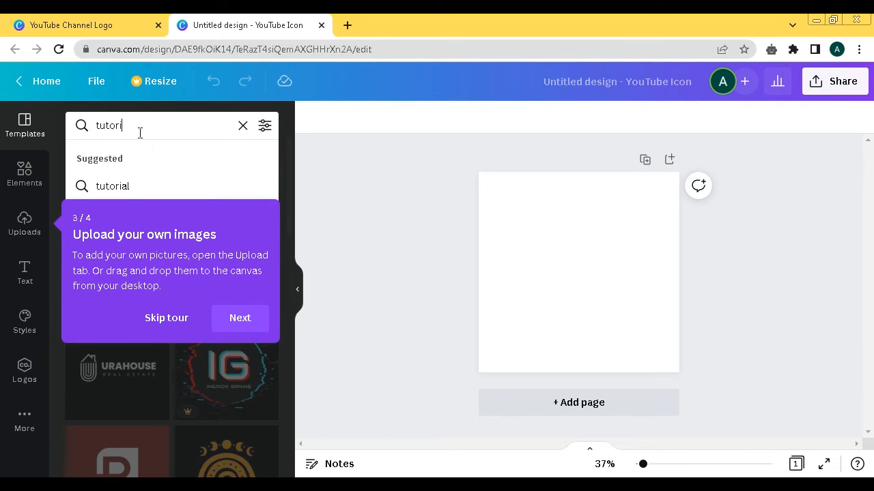
{"action": "key", "text": "Return"}
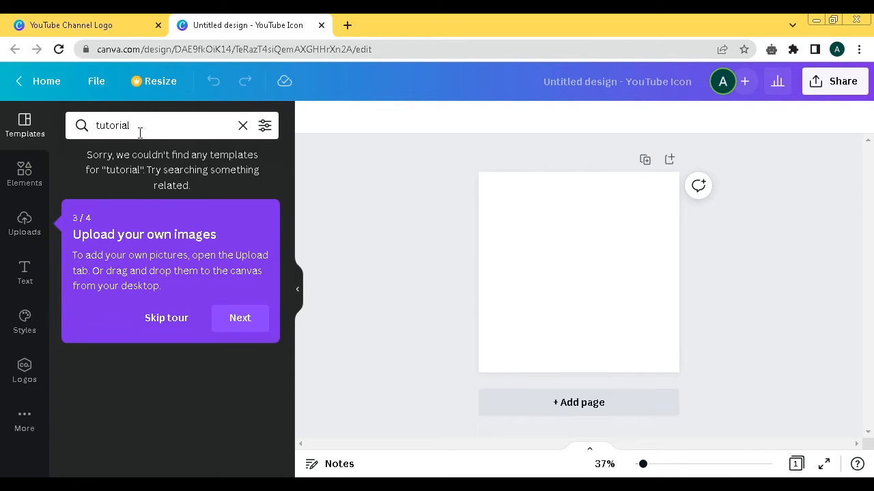
Advance the tour to its last tip, and search the YouTube Icon templates for "gaming".
{"action": "left_click", "coordinate": [238, 317]}
{"action": "left_click", "coordinate": [31, 184]}
{"action": "left_click", "coordinate": [25, 126]}
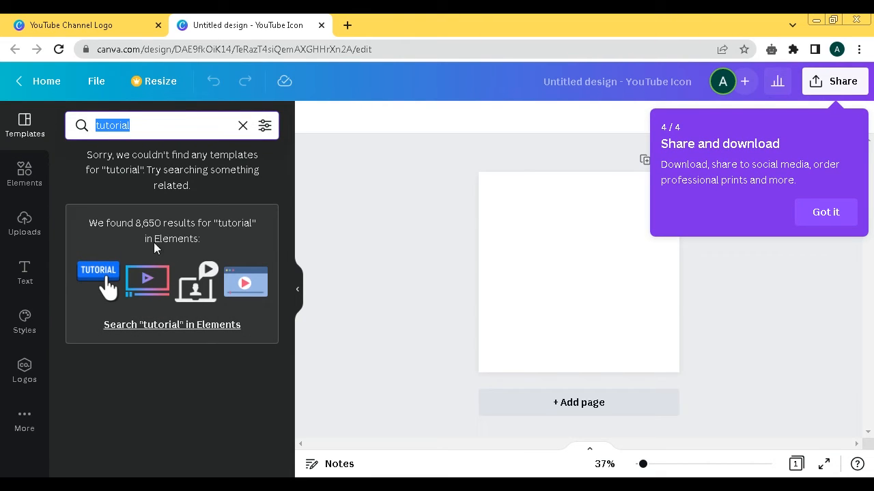
{"action": "type", "text": "ga"}
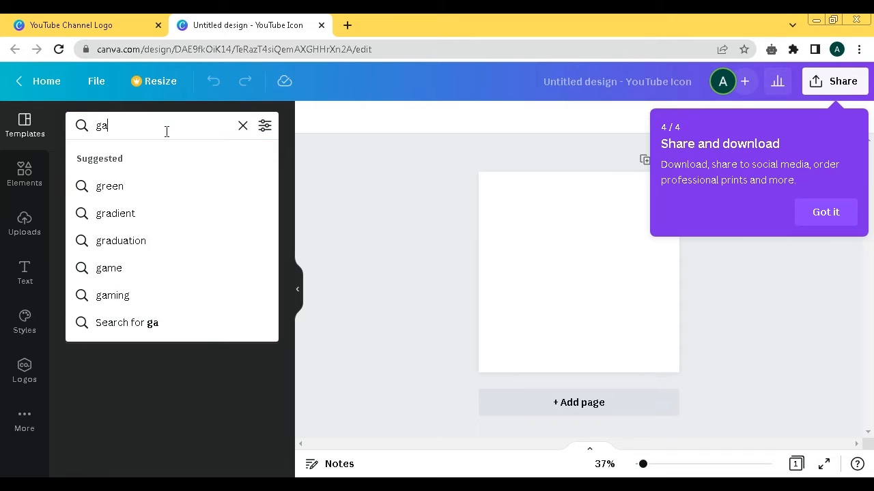
{"action": "type", "text": "ming"}
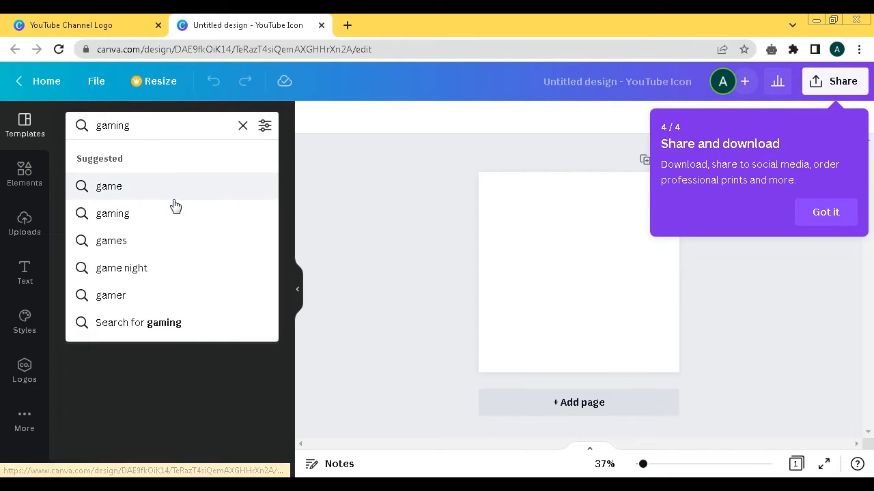
{"action": "left_click", "coordinate": [153, 220]}
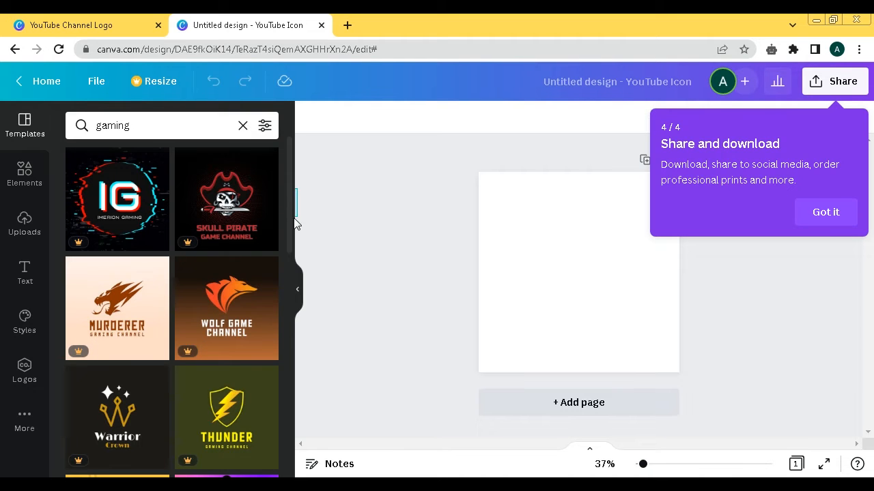
{"action": "scroll", "coordinate": [272, 317], "scroll_direction": "down", "scroll_amount": 6}
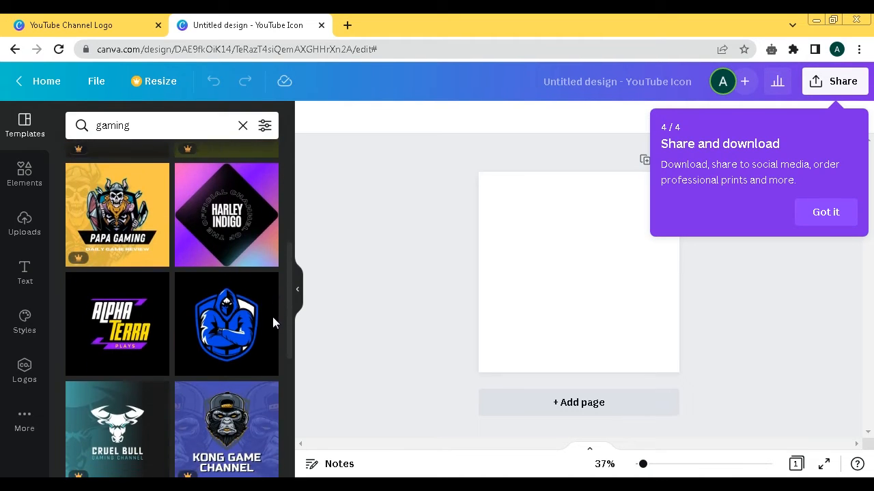
Browse the gaming results, and search the YouTube Icon templates for "tech".
{"action": "scroll", "coordinate": [260, 373], "scroll_direction": "down", "scroll_amount": 3}
{"action": "scroll", "coordinate": [262, 382], "scroll_direction": "up", "scroll_amount": 8}
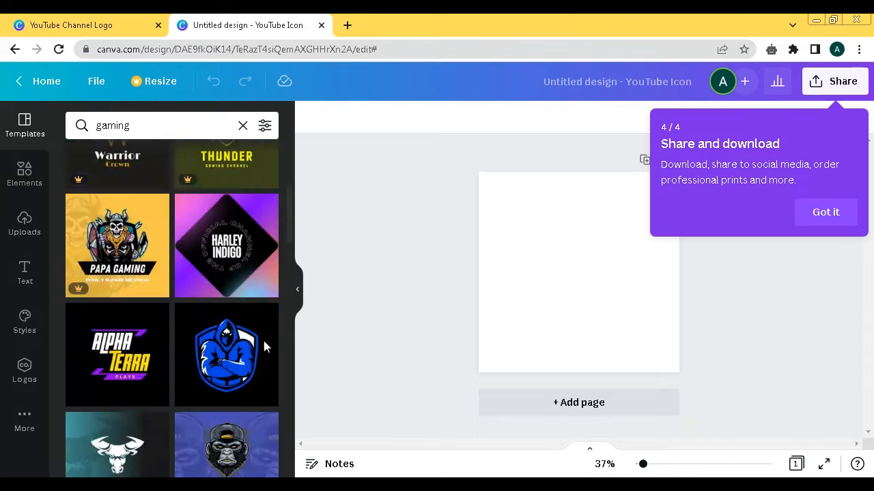
{"action": "left_click", "coordinate": [138, 125]}
{"action": "type", "text": "te"}
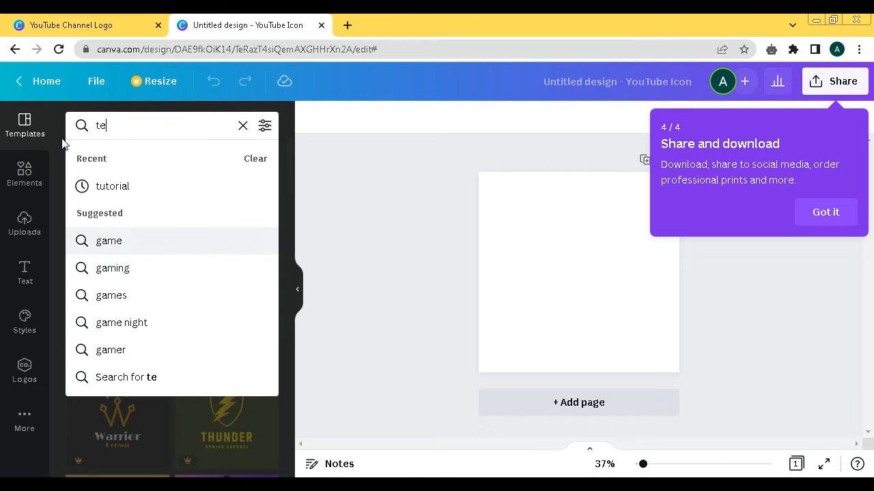
{"action": "type", "text": "ch*"}
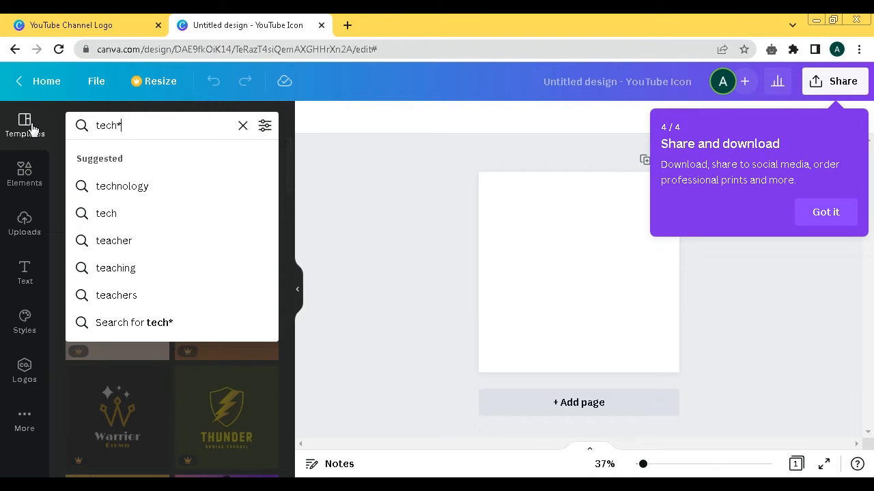
{"action": "key", "text": "BackSpace"}
{"action": "key", "text": "Return"}
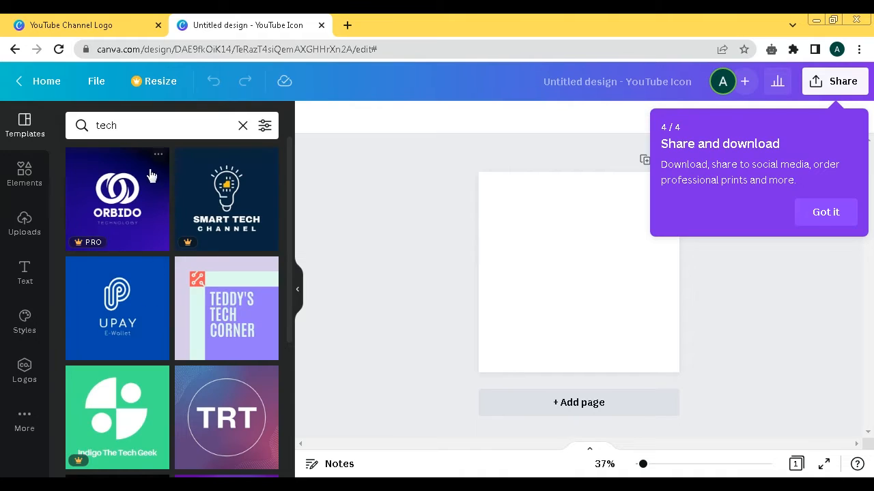
{"action": "left_click_drag", "start_coordinate": [286, 198], "coordinate": [306, 153]}
{"action": "left_click", "coordinate": [134, 129]}
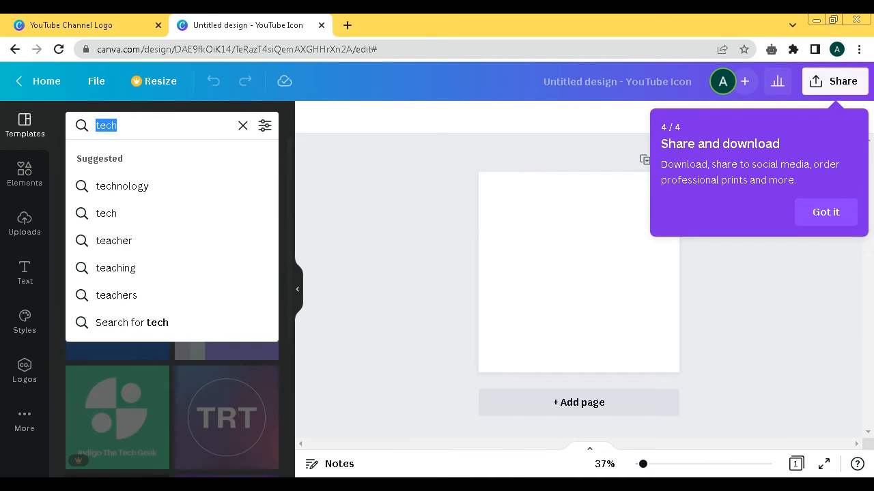
Switch to Notepad and add the line "Just type your niche you will get ready templete chose the one you like".
{"action": "left_click", "coordinate": [467, 485]}
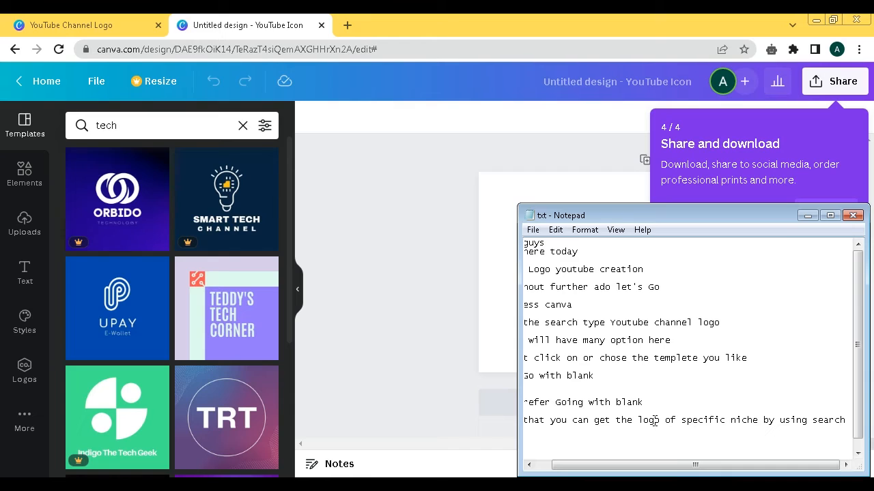
{"action": "key", "text": "Down"}
{"action": "key", "text": "Down"}
{"action": "key", "text": "Down"}
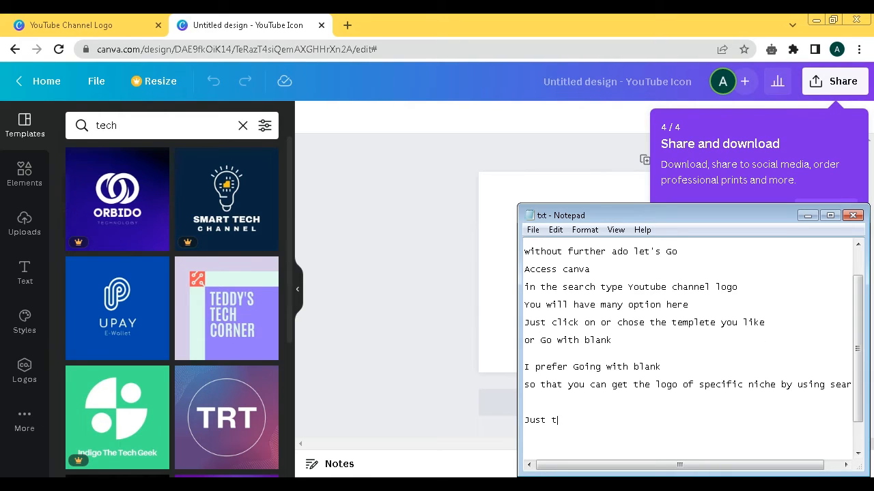
{"action": "type", "text": "Just type your niche you will get ready templ"}
{"action": "type", "text": "ete chose the"}
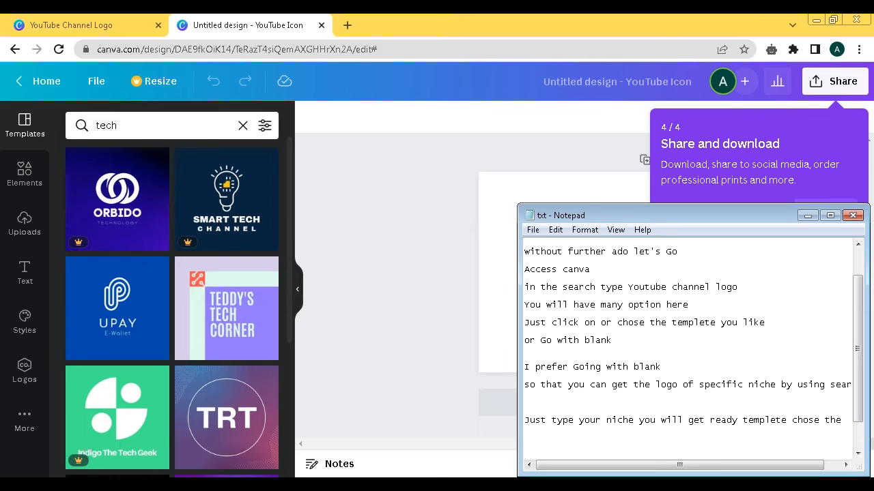
{"action": "type", "text": "o"}
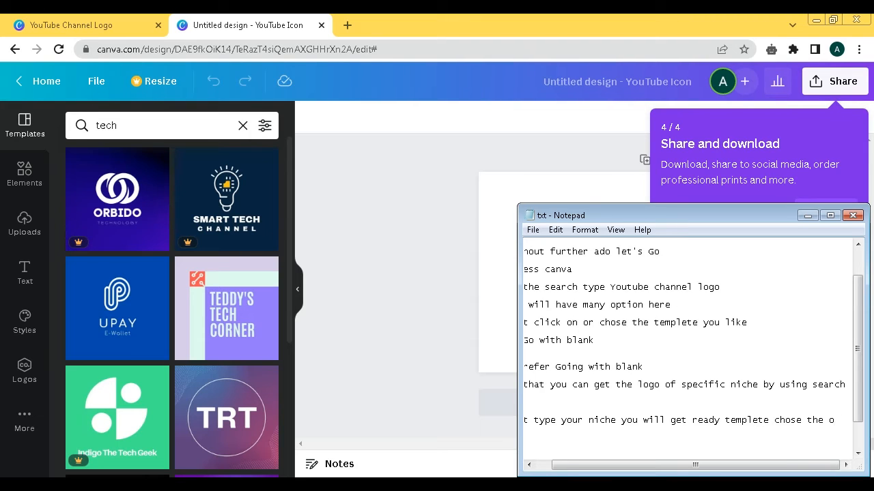
{"action": "type", "text": "ne you "}
{"action": "type", "text": "lik hh"}
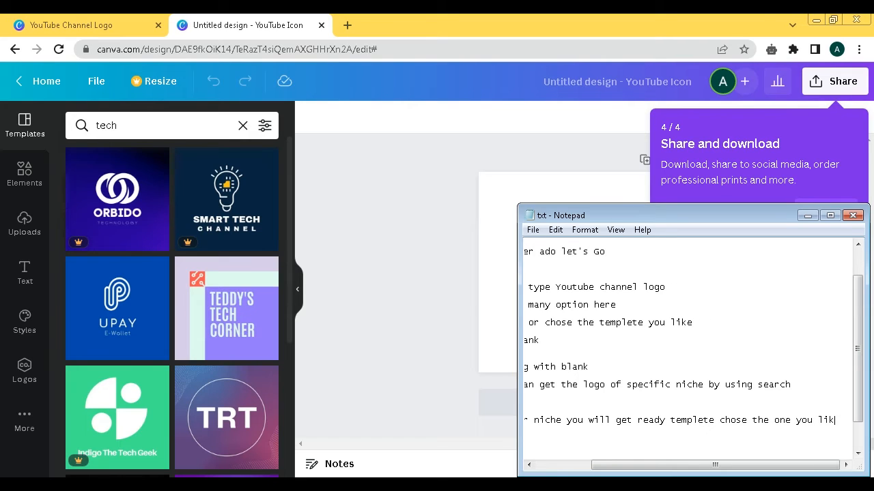
{"action": "key", "text": "Return"}
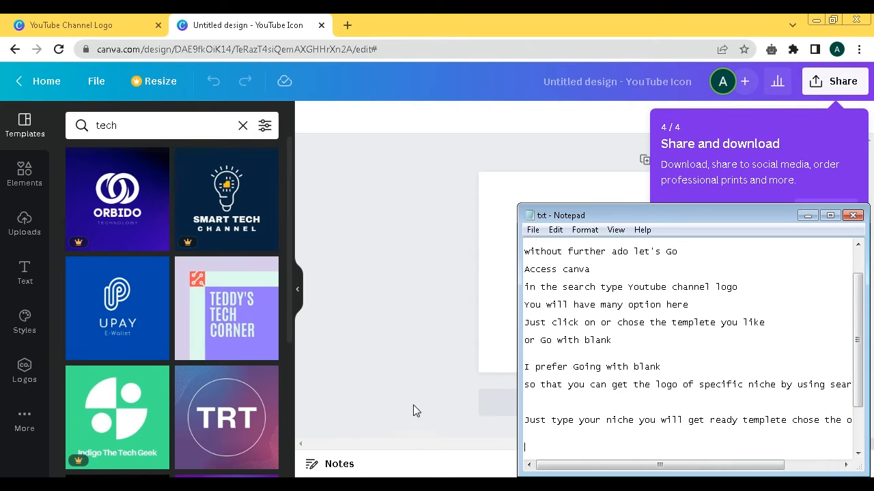
Return to the Canva design, apply the Smart Tech Channel template to the blank page, and delete its "CHANNEL" text.
{"action": "left_click", "coordinate": [412, 298]}
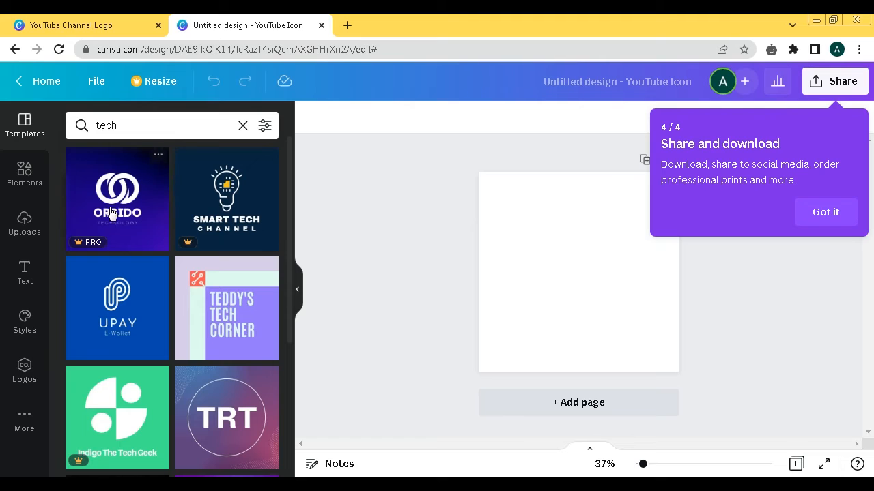
{"action": "left_click", "coordinate": [226, 184]}
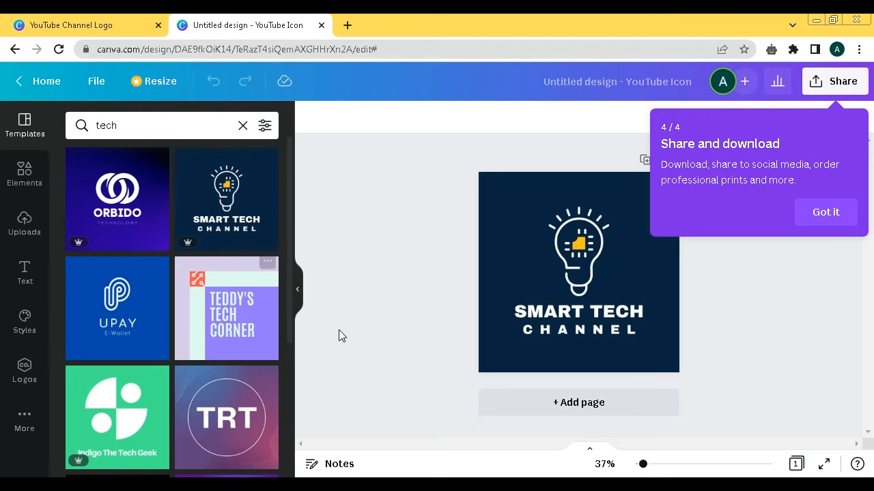
{"action": "left_click", "coordinate": [782, 254]}
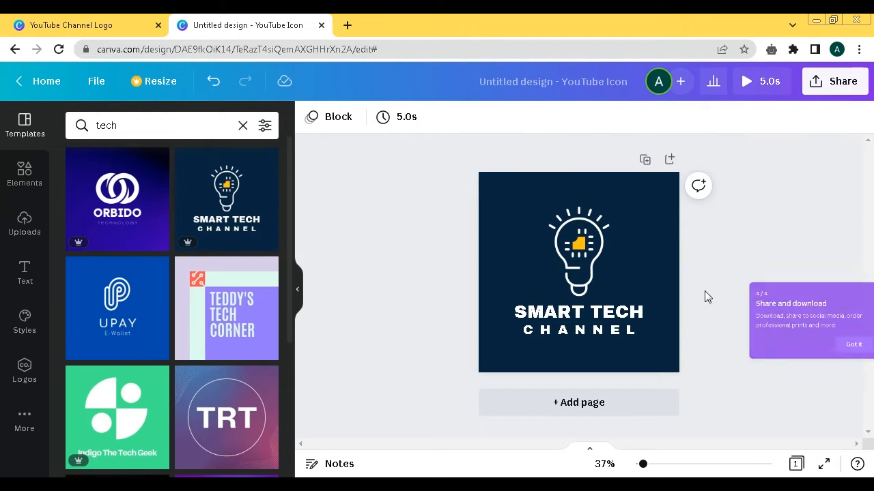
{"action": "left_click", "coordinate": [579, 329]}
{"action": "left_click", "coordinate": [858, 115]}
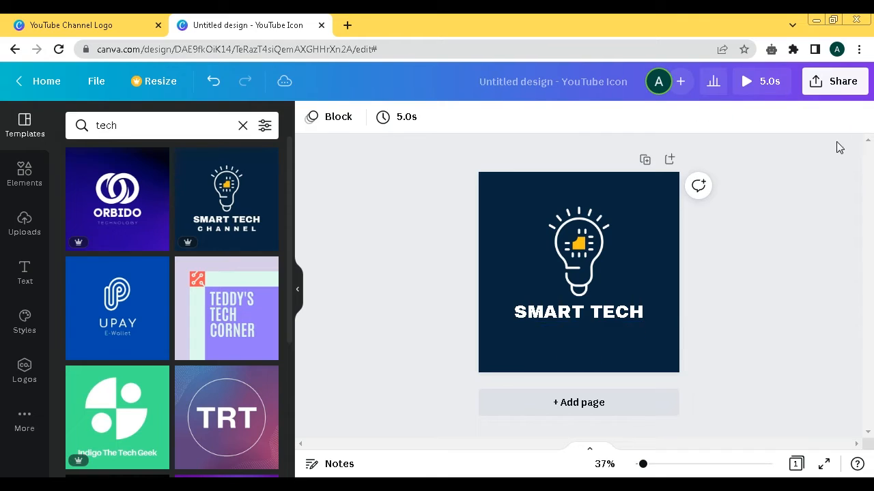
Replace the "SMART TECH" text below the light bulb with "TESTUTE".
{"action": "double_click", "coordinate": [581, 310]}
{"action": "left_click", "coordinate": [731, 364]}
{"action": "double_click", "coordinate": [551, 309]}
{"action": "left_click", "coordinate": [553, 305]}
{"action": "double_click", "coordinate": [554, 303]}
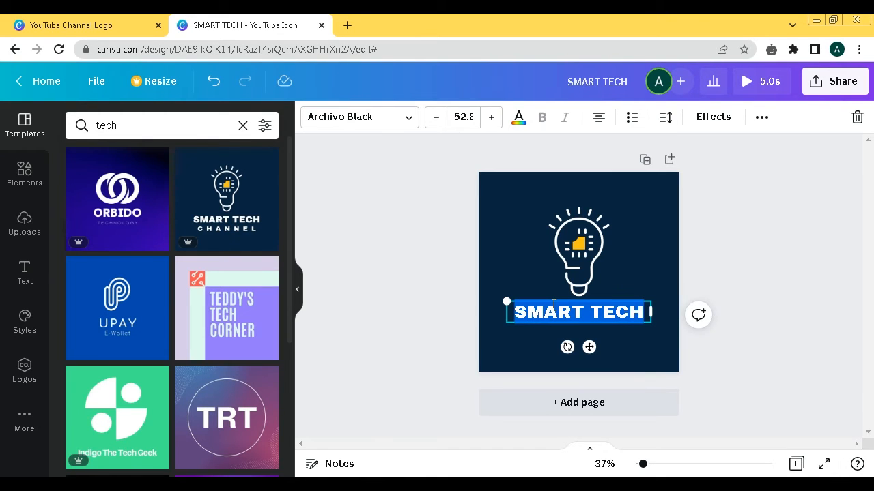
{"action": "type", "text": "TEST"}
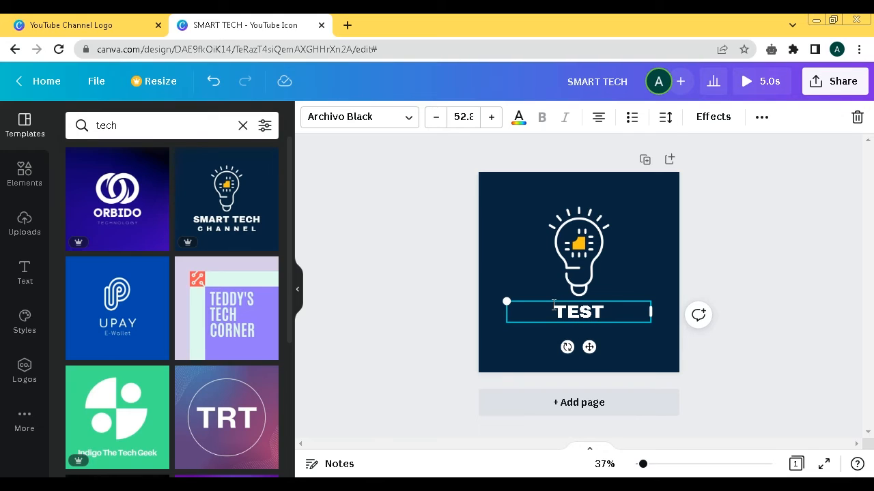
{"action": "type", "text": "UTR"}
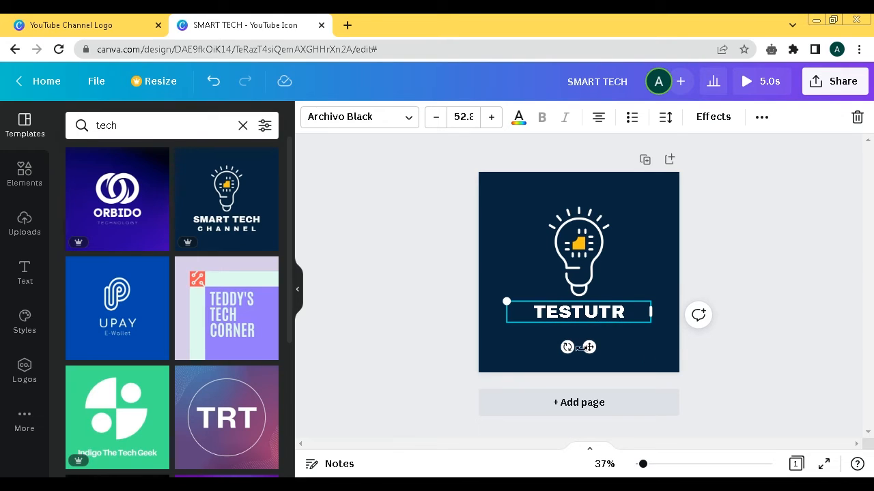
{"action": "key", "text": "BackSpace"}
{"action": "type", "text": "E"}
{"action": "left_click", "coordinate": [779, 325]}
{"action": "left_click", "coordinate": [579, 312]}
Switch to Notepad and add the lines "just try to get familliar with canva", "it's really easy to play with it" and "just take it esay".
{"action": "key", "text": "alt+Tab"}
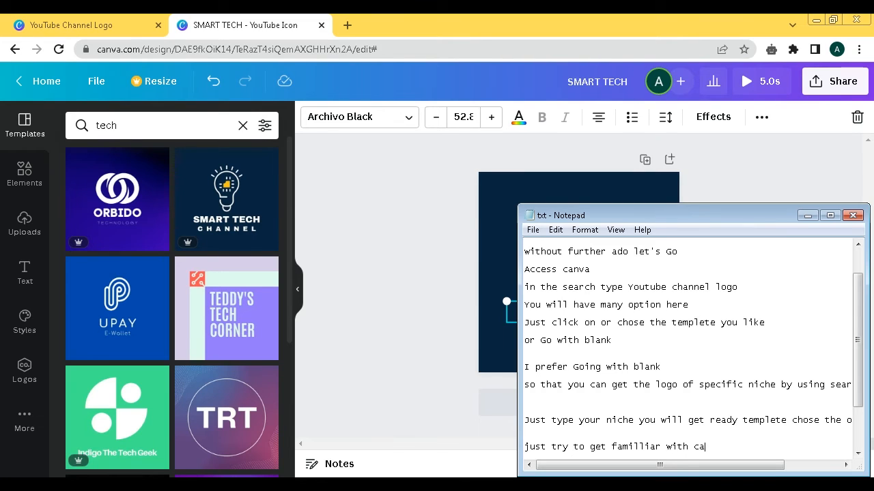
{"action": "key", "text": "Return"}
{"action": "key", "text": "Return"}
{"action": "type", "text": "it's really easy to play wi"}
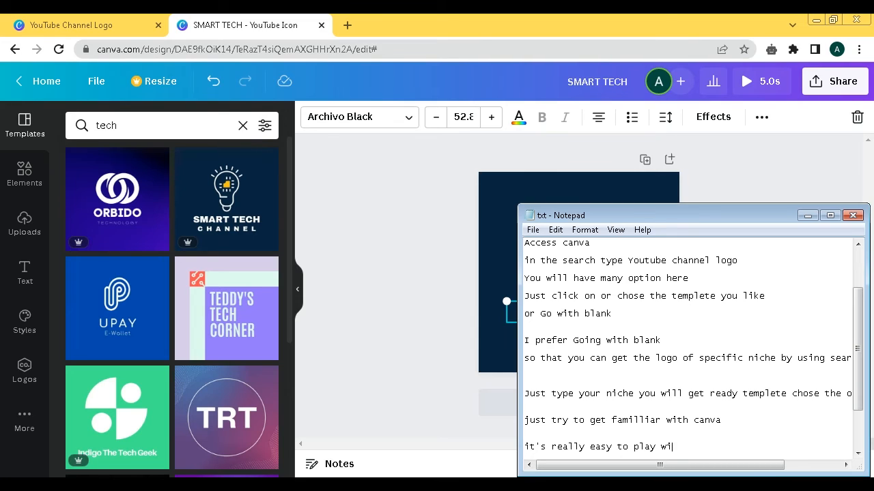
{"action": "key", "text": "Return"}
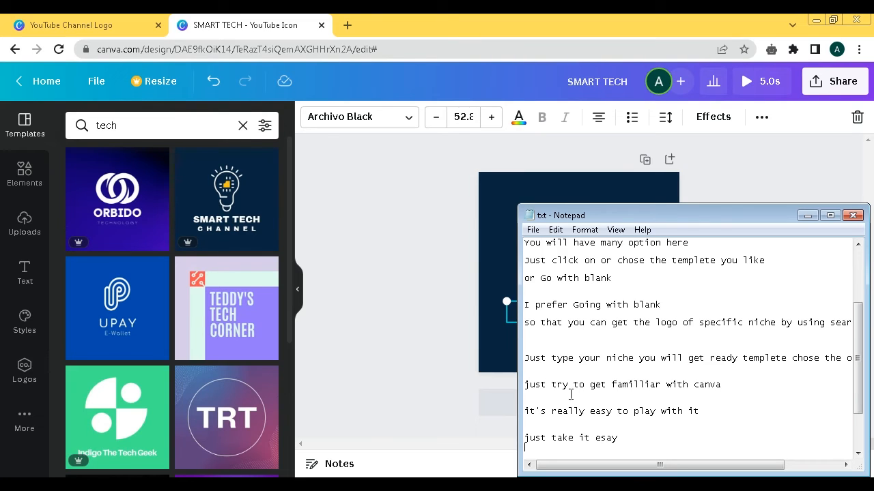
Return to the Canva design, select the "TESTUTE" text and browse the popular fonts available for it.
{"action": "left_click", "coordinate": [412, 315]}
{"action": "left_click", "coordinate": [595, 315]}
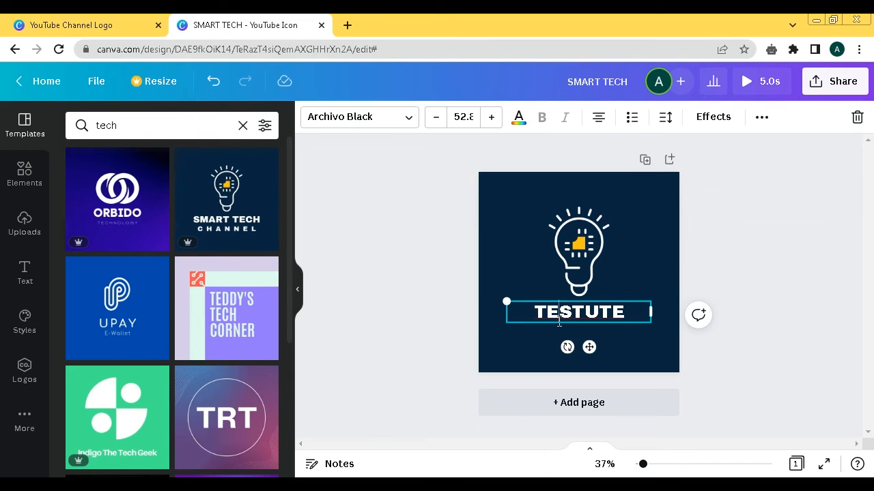
{"action": "double_click", "coordinate": [558, 311]}
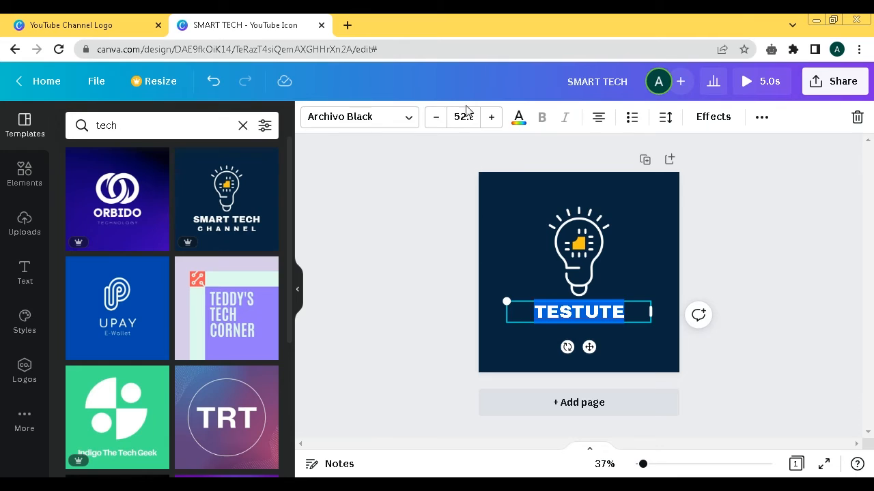
{"action": "left_click", "coordinate": [395, 122]}
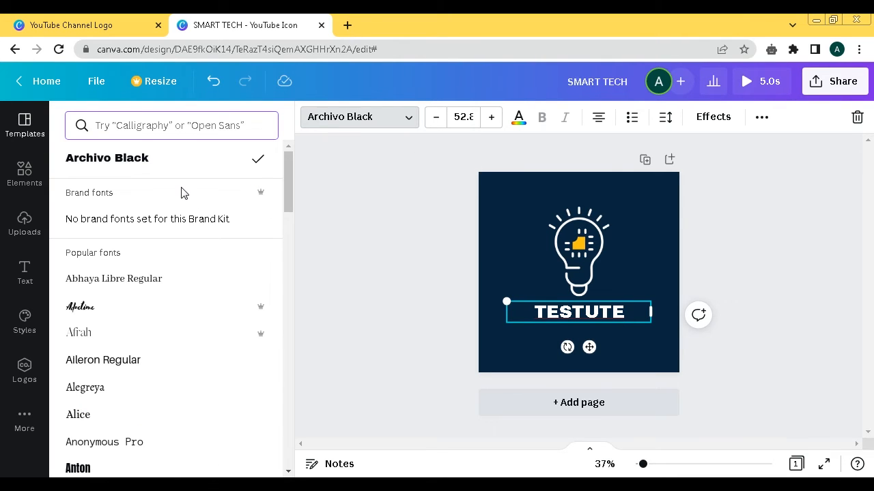
{"action": "left_click", "coordinate": [109, 196]}
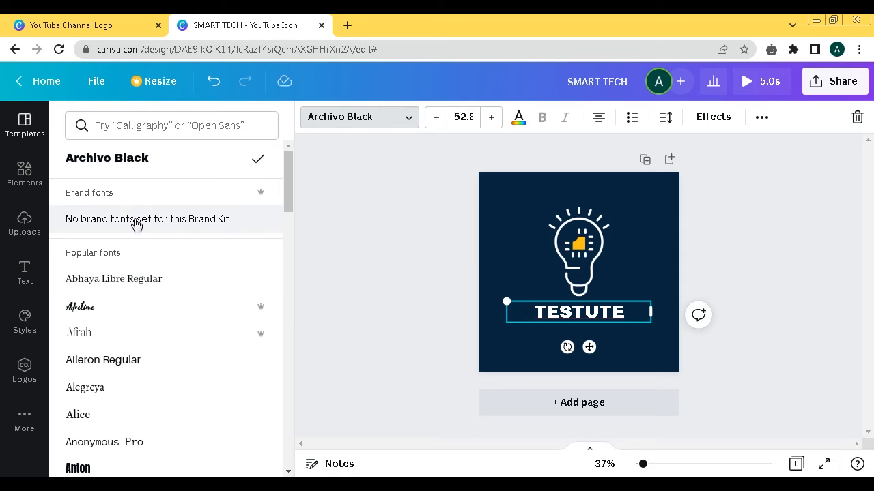
{"action": "left_click_drag", "start_coordinate": [289, 192], "coordinate": [282, 229]}
{"action": "left_click", "coordinate": [136, 251]}
{"action": "left_click", "coordinate": [141, 309]}
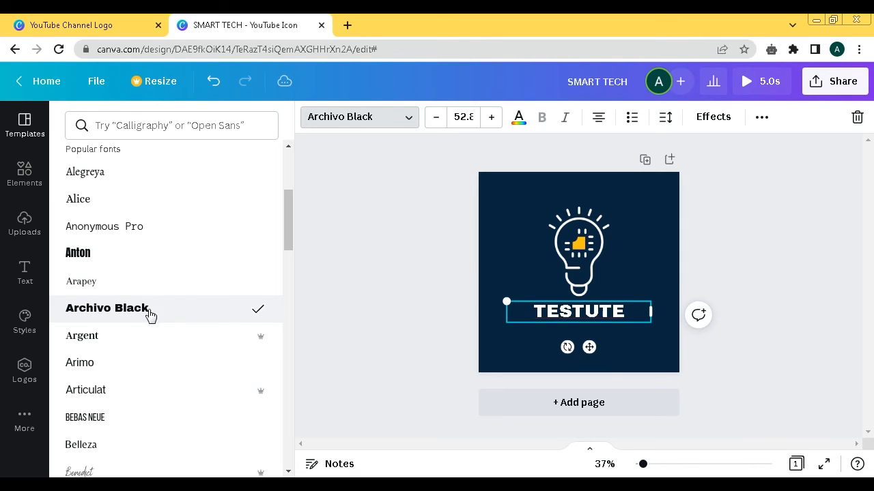
{"action": "left_click_drag", "start_coordinate": [282, 233], "coordinate": [273, 289]}
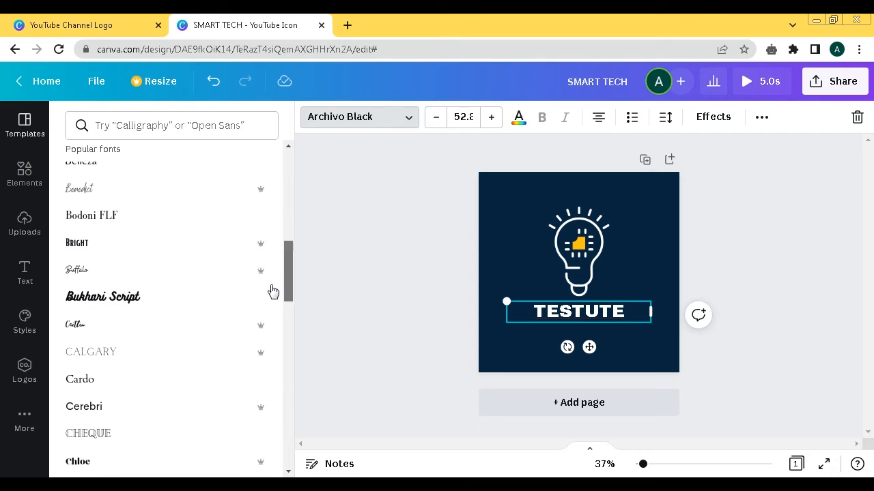
Try the Bodoni FLF, Bright, Calgary, Cardo and Cerebri fonts on the "TESTUTE" text, and set it to Cheque.
{"action": "left_click", "coordinate": [87, 219]}
{"action": "left_click", "coordinate": [138, 247]}
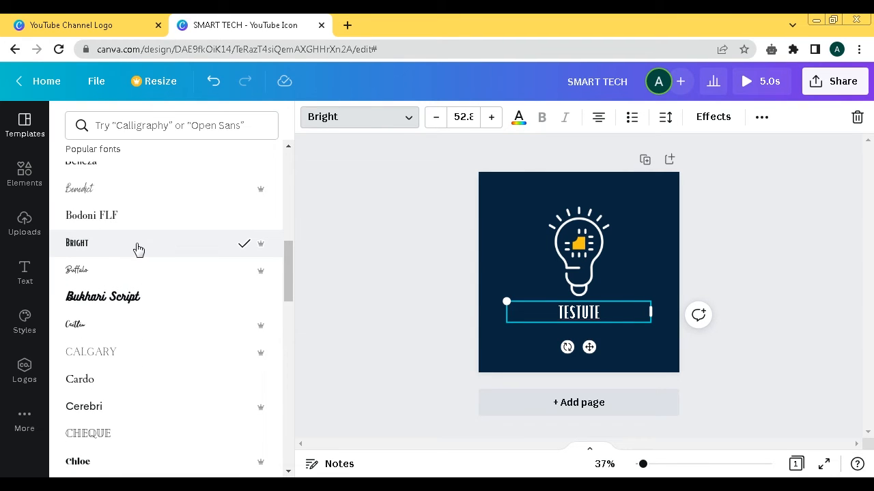
{"action": "left_click", "coordinate": [106, 350]}
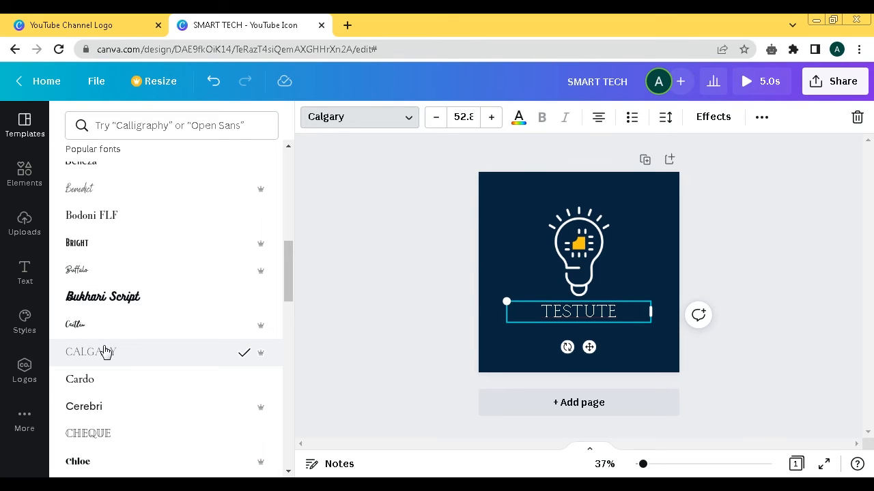
{"action": "left_click", "coordinate": [104, 380]}
{"action": "left_click", "coordinate": [101, 408]}
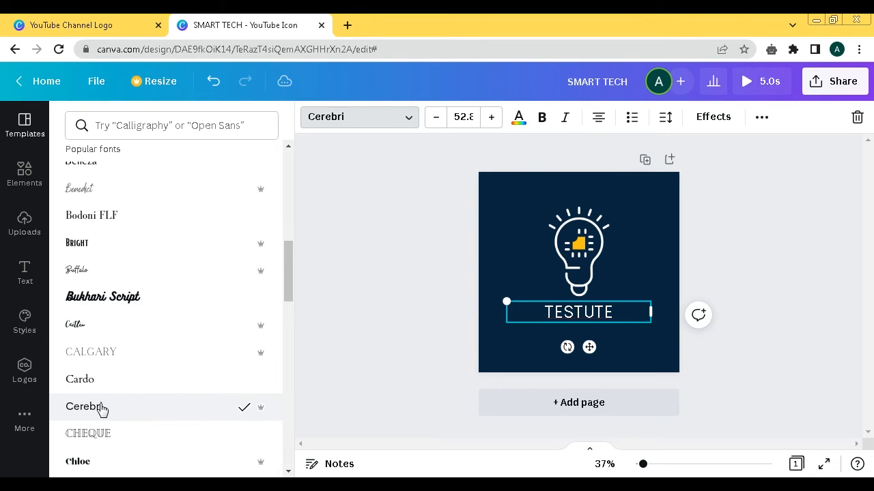
{"action": "left_click", "coordinate": [106, 444]}
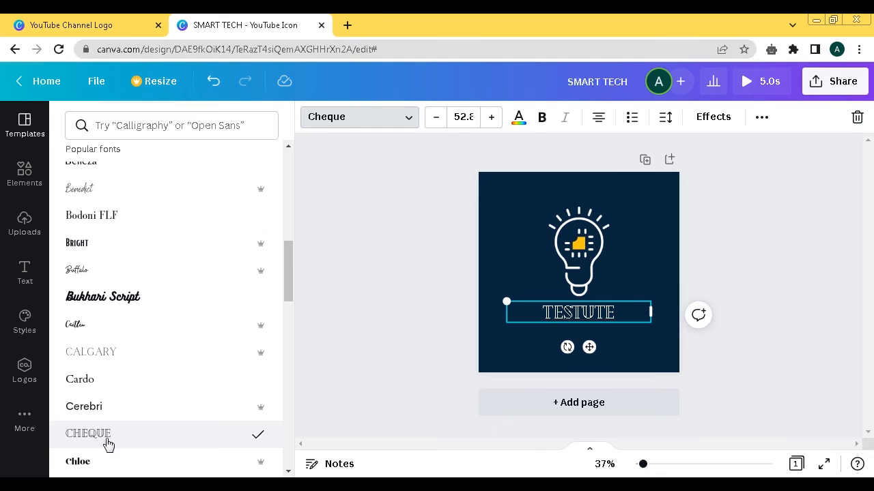
Try the Background, Neon, Hollow and Shadow effects on the "TESTUTE" text, and apply the Lift effect.
{"action": "left_click", "coordinate": [713, 119]}
{"action": "left_click", "coordinate": [230, 374]}
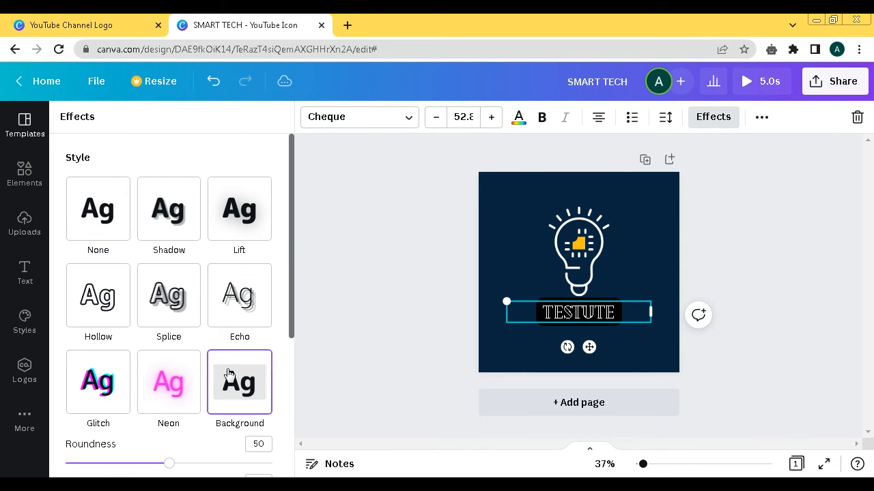
{"action": "left_click", "coordinate": [170, 397]}
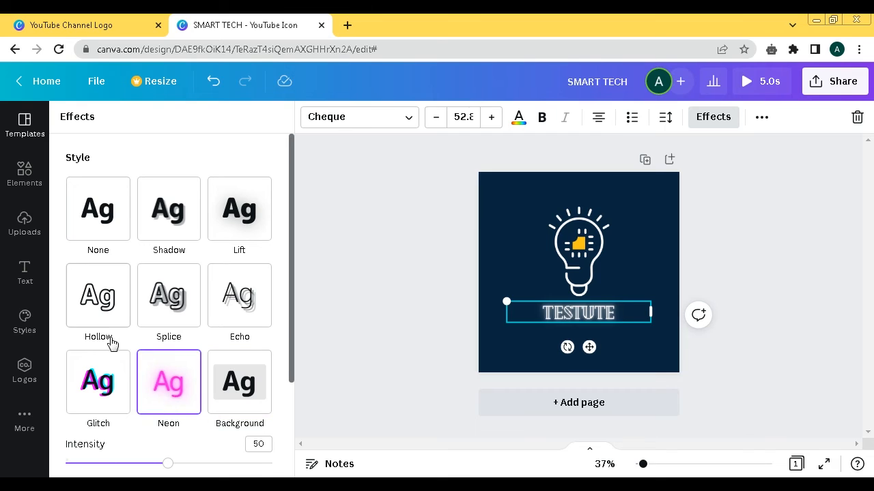
{"action": "left_click", "coordinate": [104, 308]}
{"action": "left_click", "coordinate": [189, 217]}
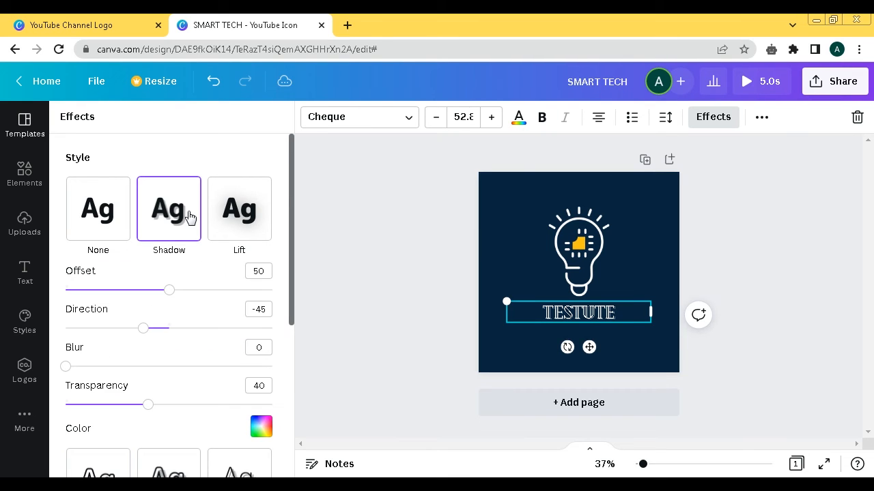
{"action": "left_click", "coordinate": [114, 217]}
{"action": "left_click", "coordinate": [247, 240]}
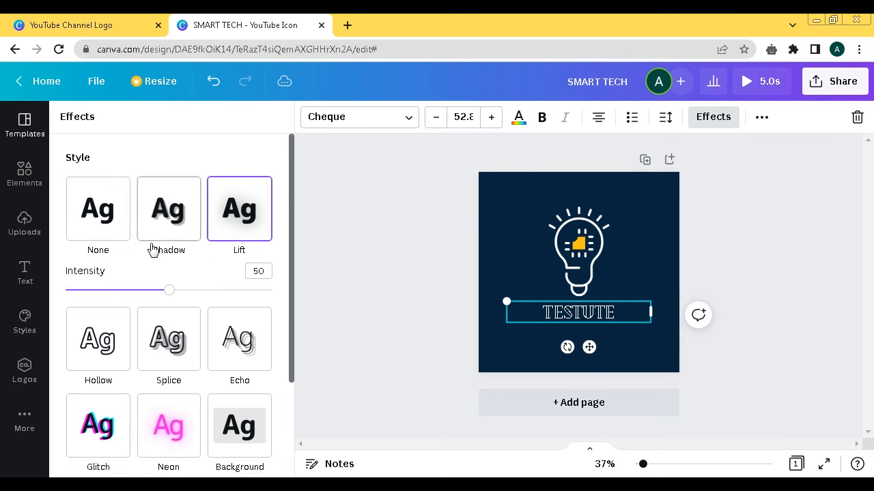
Remove the Lift effect from the "TESTUTE" text and try the Code Pro, Eczar SemiBold, Evolve Sans and Findel fonts on it.
{"action": "left_click", "coordinate": [82, 198]}
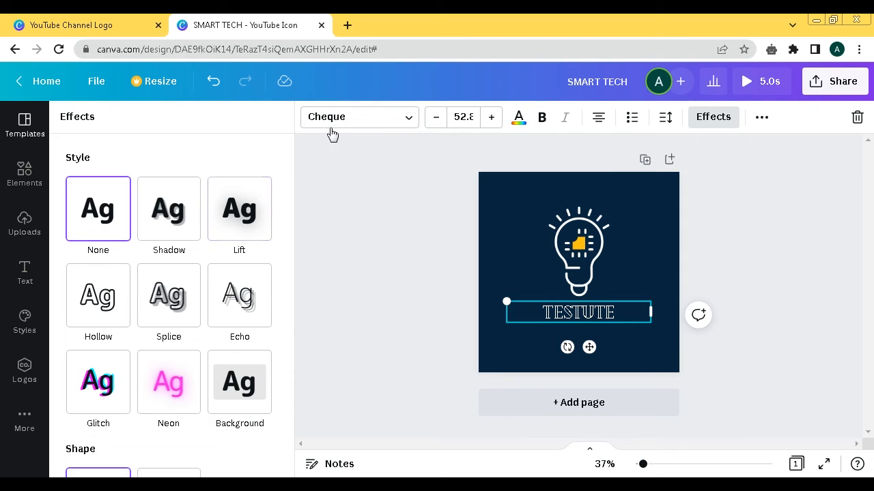
{"action": "left_click", "coordinate": [333, 118]}
{"action": "left_click_drag", "start_coordinate": [288, 302], "coordinate": [294, 320]}
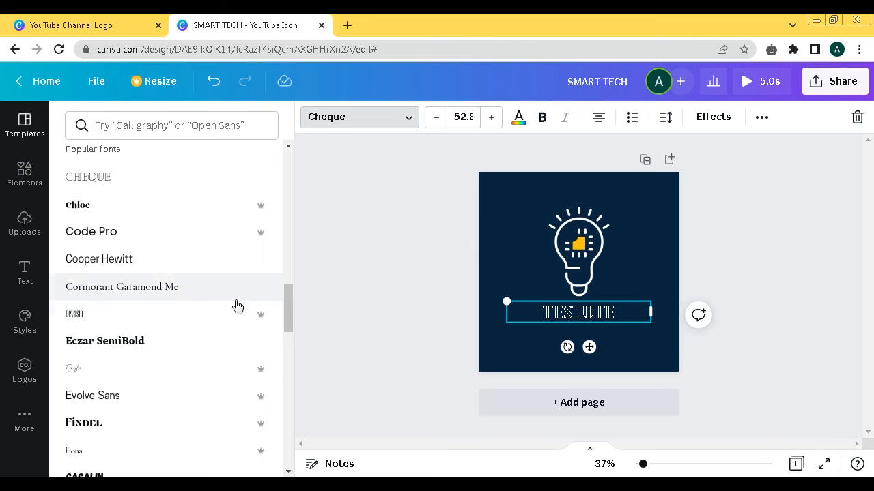
{"action": "left_click", "coordinate": [171, 236]}
{"action": "left_click", "coordinate": [129, 345]}
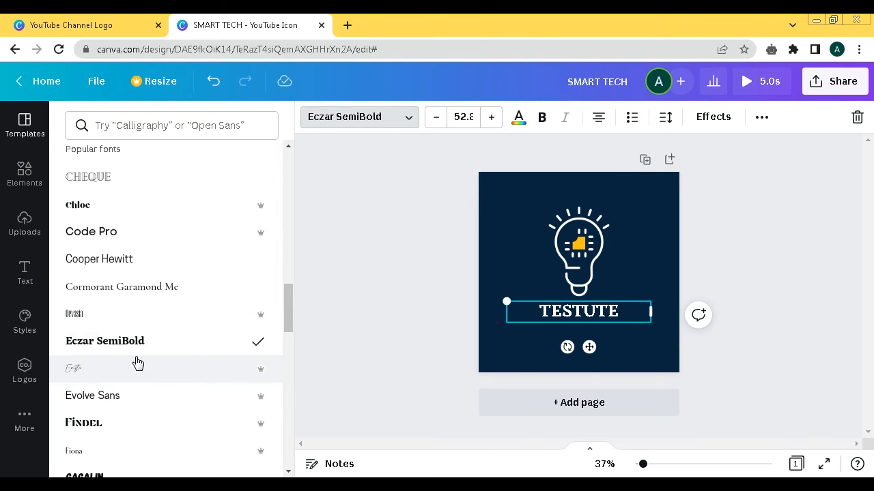
{"action": "left_click", "coordinate": [174, 401]}
{"action": "left_click", "coordinate": [98, 431]}
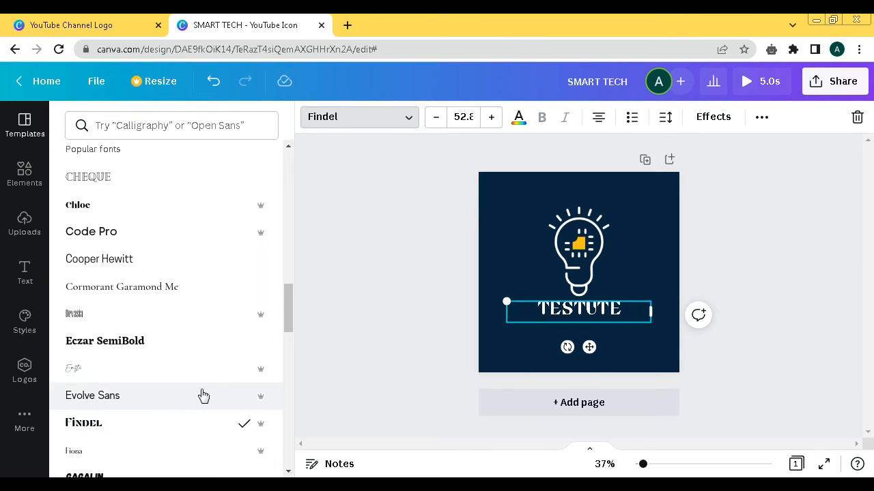
Try the Gagalin, Horizon and Hey Gotcha! fonts on the "TESTUTE" text.
{"action": "scroll", "coordinate": [287, 325], "scroll_direction": "down", "scroll_amount": 2}
{"action": "left_click", "coordinate": [127, 344]}
{"action": "left_click", "coordinate": [141, 428]}
{"action": "left_click", "coordinate": [146, 406]}
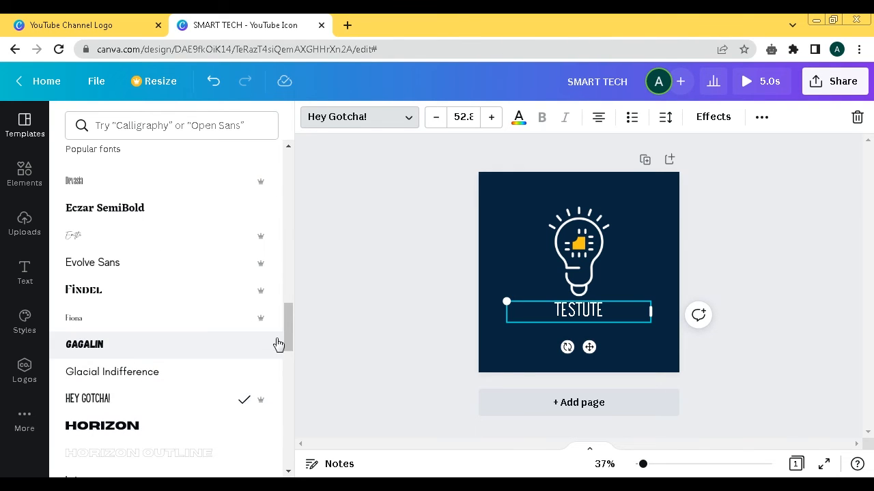
Try the London, Lovelo, Lora, League Spartan and League Gothic fonts on the "TESTUTE" text.
{"action": "scroll", "coordinate": [292, 389], "scroll_direction": "down", "scroll_amount": 7}
{"action": "left_click", "coordinate": [127, 292]}
{"action": "left_click", "coordinate": [121, 344]}
{"action": "left_click", "coordinate": [109, 318]}
{"action": "left_click", "coordinate": [136, 234]}
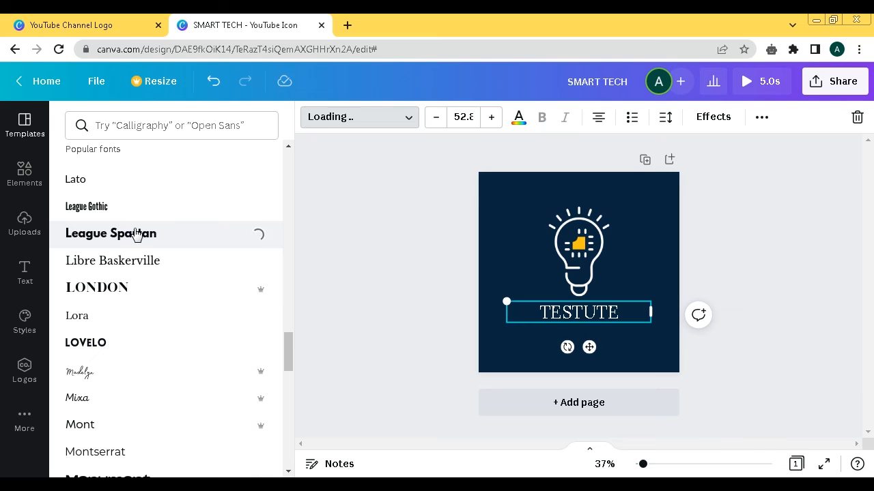
{"action": "left_click", "coordinate": [99, 209]}
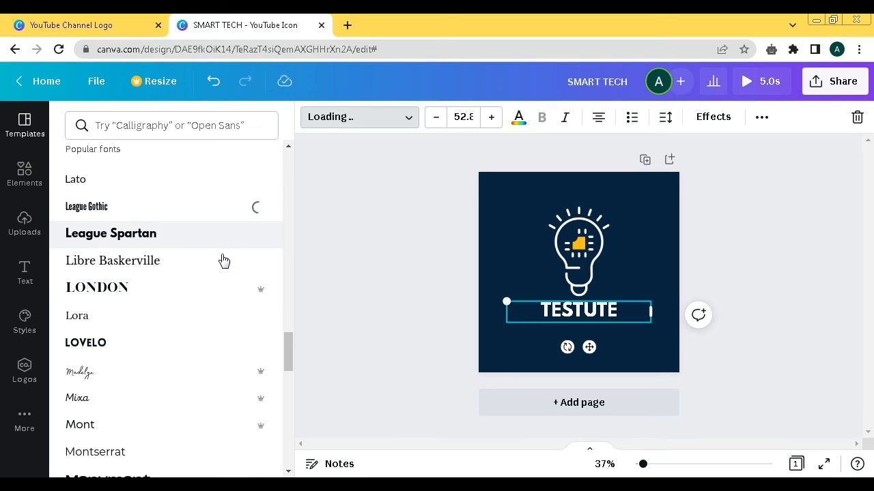
Try the Muller, Nexa Script, Object Sans, Oswald and Oilvare Base fonts on the "TESTUTE" text.
{"action": "left_click_drag", "start_coordinate": [285, 348], "coordinate": [275, 384]}
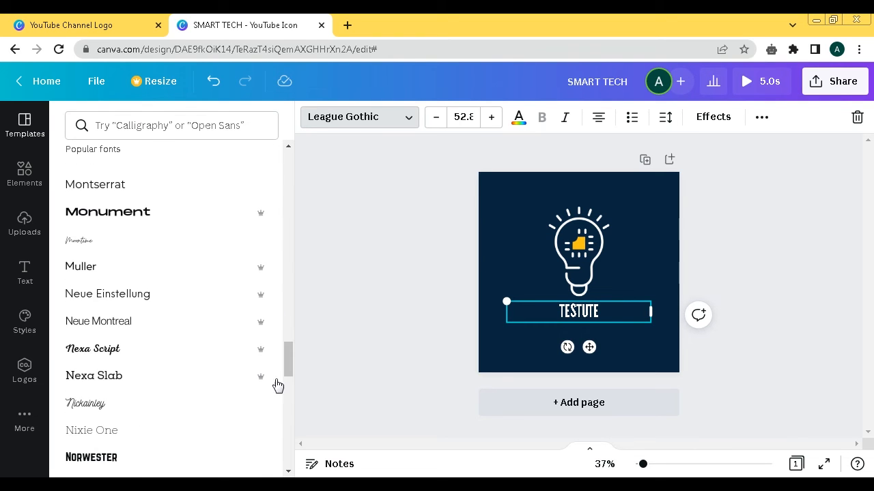
{"action": "left_click", "coordinate": [110, 282]}
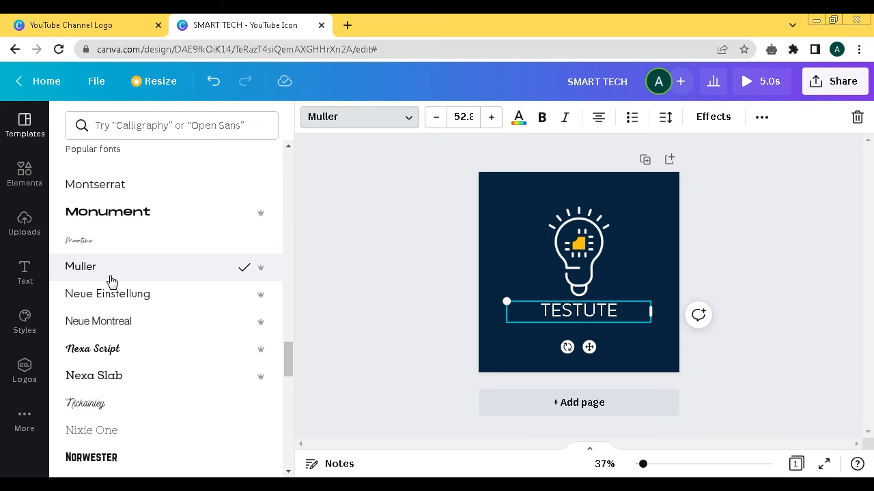
{"action": "left_click", "coordinate": [110, 359]}
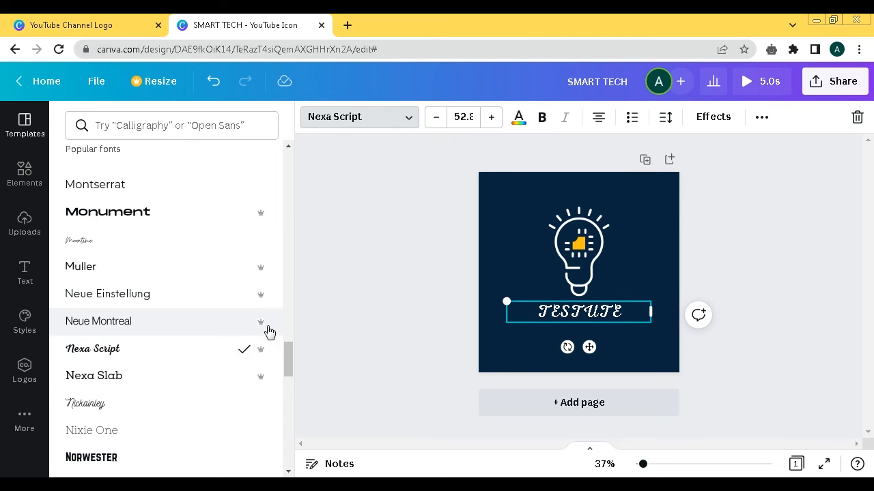
{"action": "left_click_drag", "start_coordinate": [286, 354], "coordinate": [288, 374]}
{"action": "left_click", "coordinate": [123, 352]}
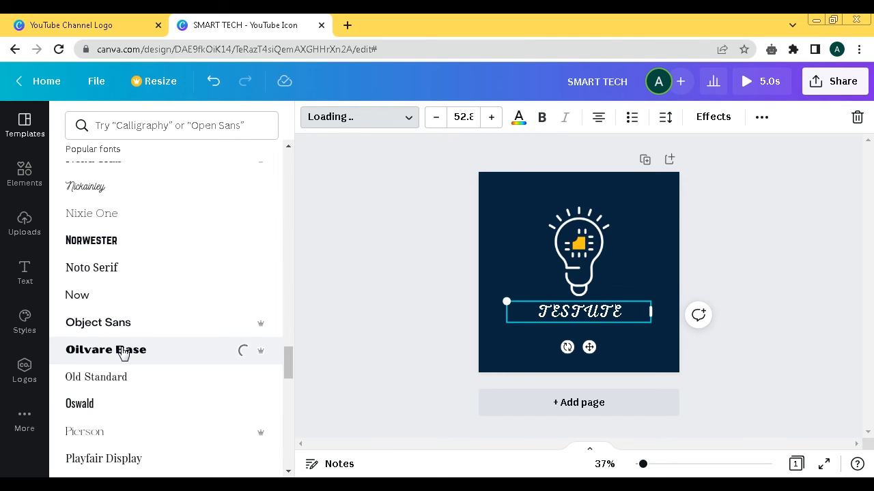
{"action": "left_click", "coordinate": [125, 325]}
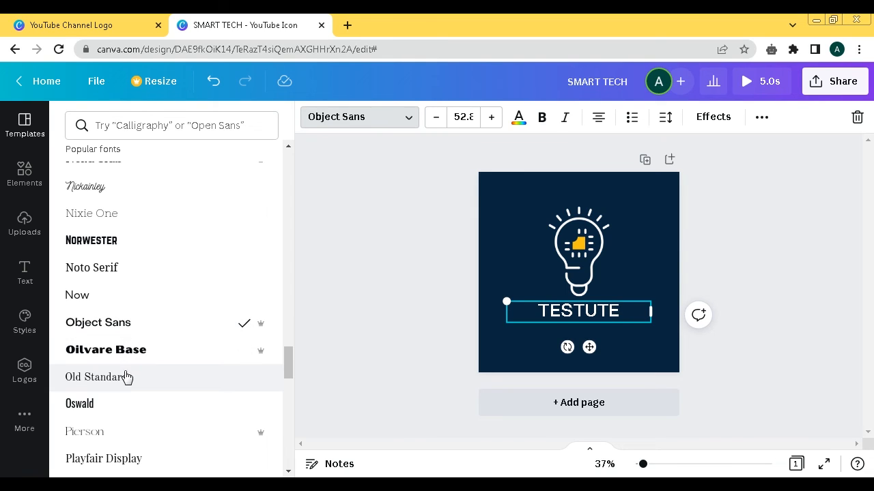
{"action": "left_click", "coordinate": [110, 404]}
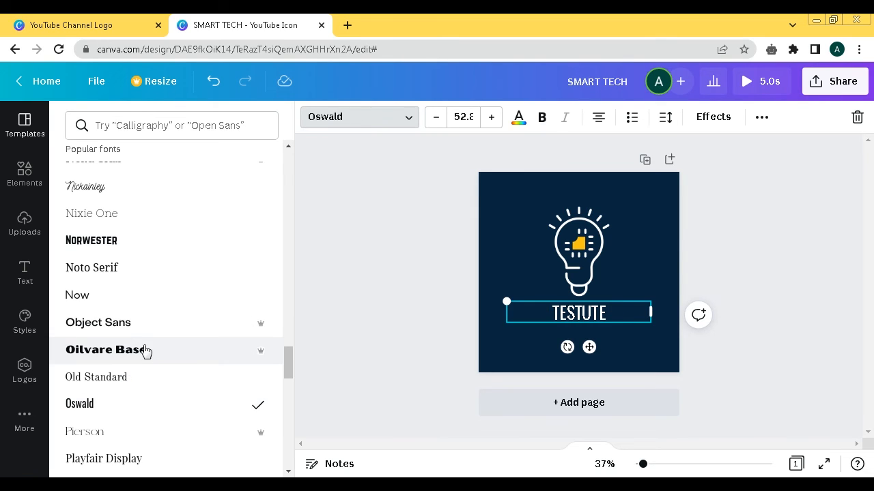
{"action": "left_click", "coordinate": [144, 352]}
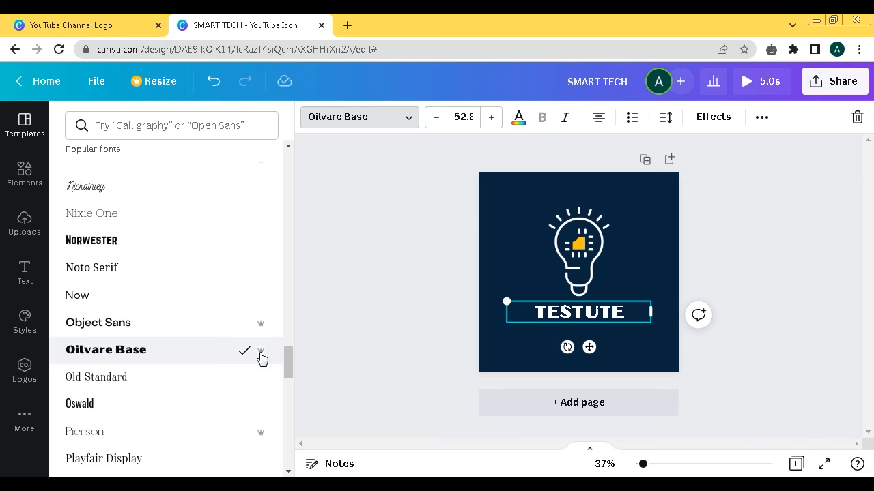
Try the Quicksand, Roboto and Sailors fonts on the "TESTUTE" text.
{"action": "left_click_drag", "start_coordinate": [285, 362], "coordinate": [286, 377]}
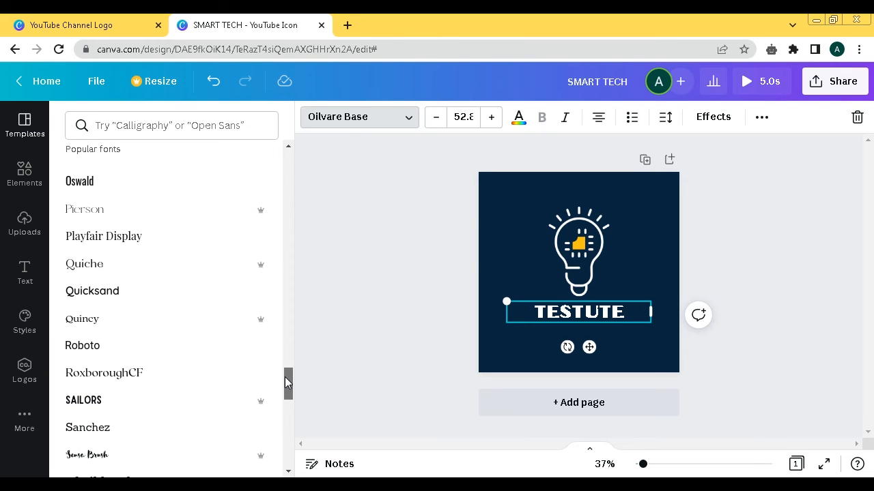
{"action": "left_click", "coordinate": [158, 294]}
{"action": "left_click", "coordinate": [145, 351]}
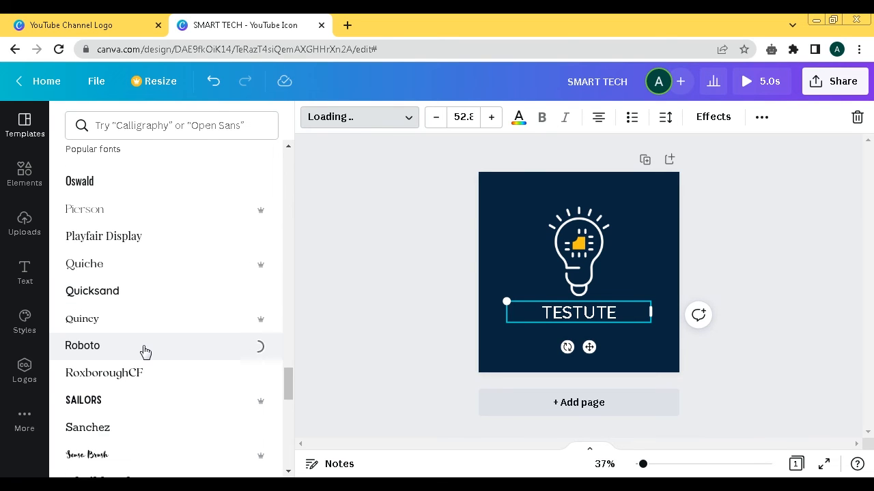
{"action": "left_click", "coordinate": [131, 397]}
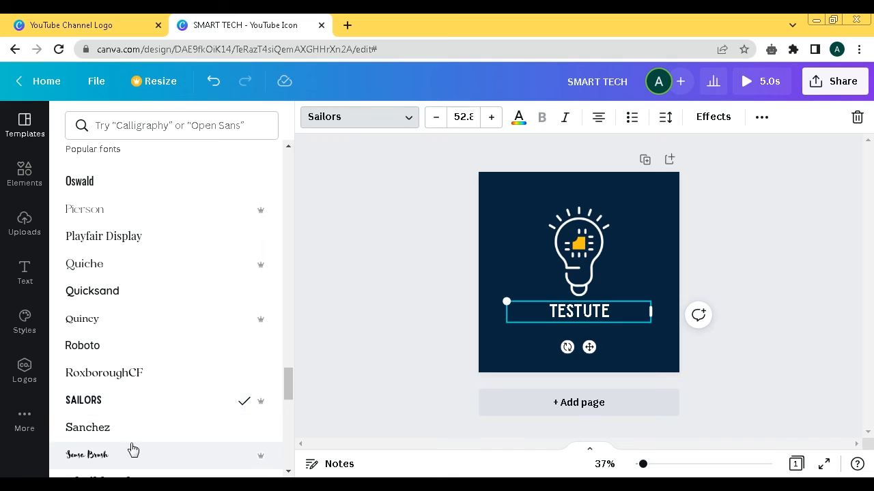
Try the Yeseva One and Zing Rust Base fonts on the "TESTUTE" text, set it to Agrandir Black and deselect it.
{"action": "left_click_drag", "start_coordinate": [285, 378], "coordinate": [291, 406]}
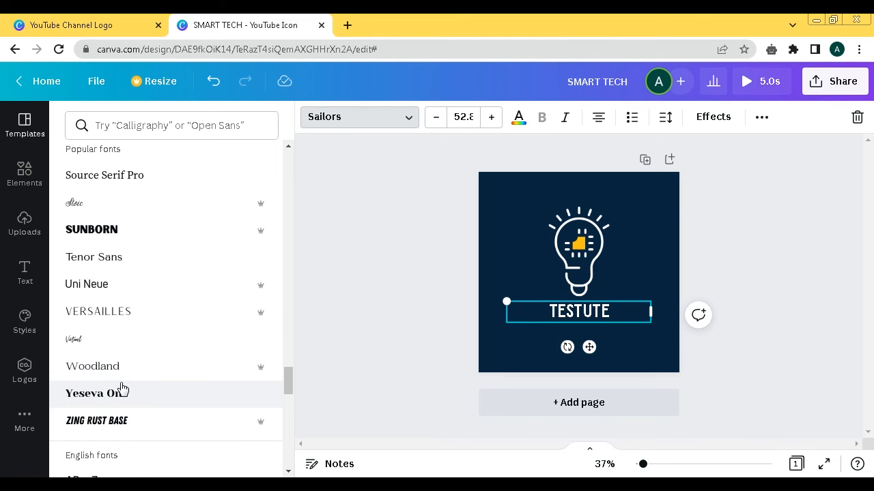
{"action": "left_click", "coordinate": [102, 394]}
{"action": "left_click", "coordinate": [194, 419]}
{"action": "left_click_drag", "start_coordinate": [286, 381], "coordinate": [283, 406]}
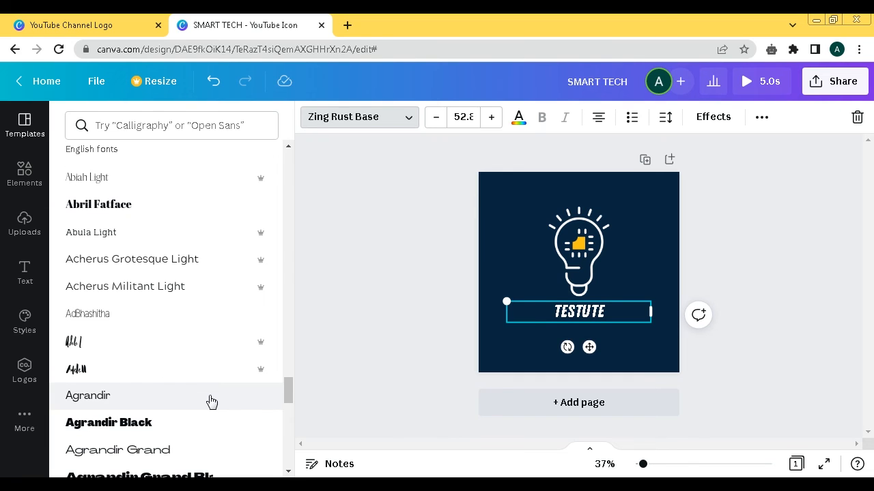
{"action": "left_click", "coordinate": [107, 418]}
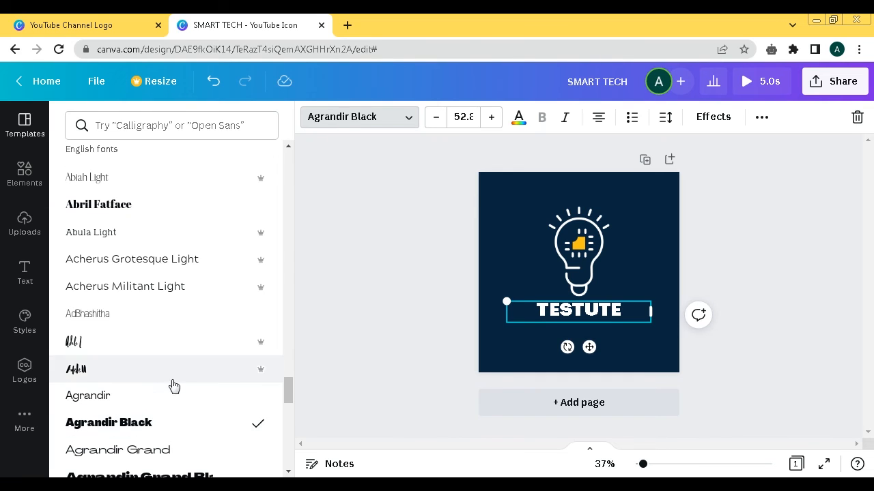
{"action": "left_click", "coordinate": [683, 246]}
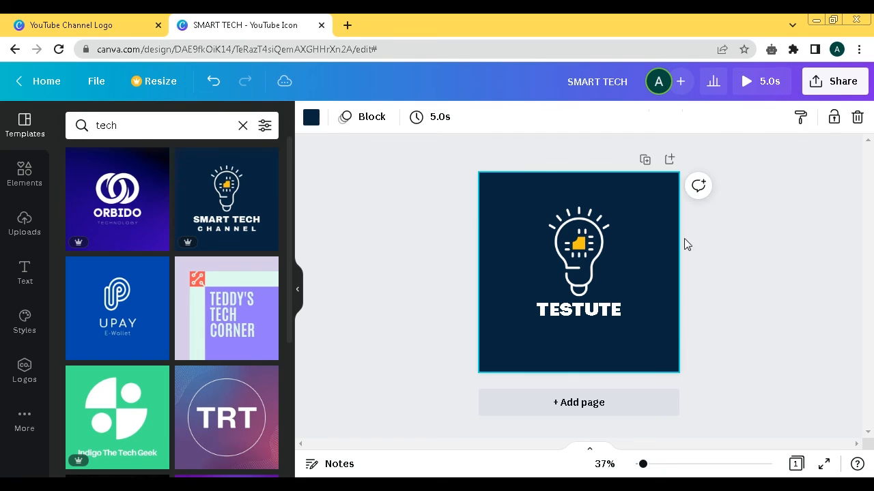
Download the finished logo design as a PNG file at size 1.
{"action": "left_click", "coordinate": [836, 82]}
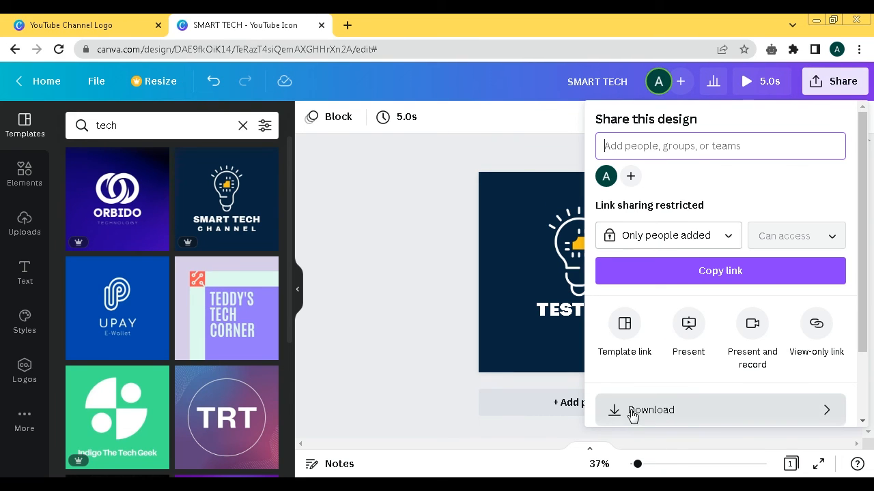
{"action": "scroll", "coordinate": [865, 301], "scroll_direction": "down", "scroll_amount": 2}
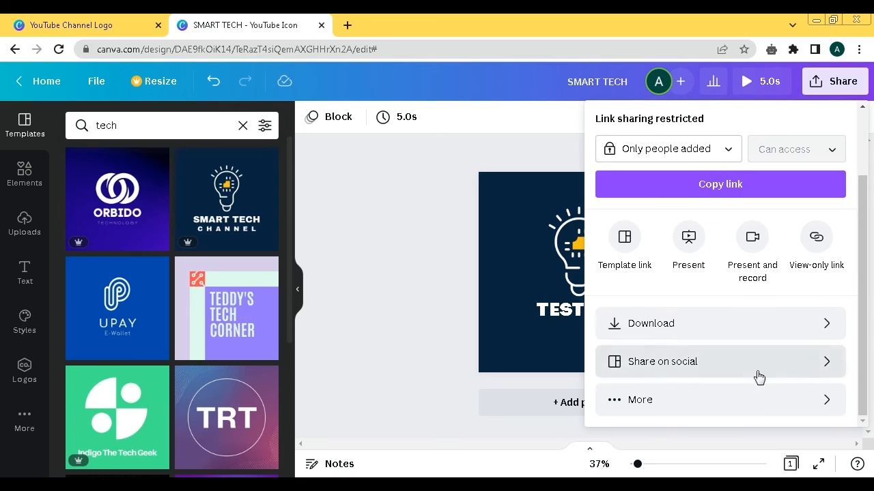
{"action": "left_click", "coordinate": [653, 330]}
{"action": "left_click", "coordinate": [731, 176]}
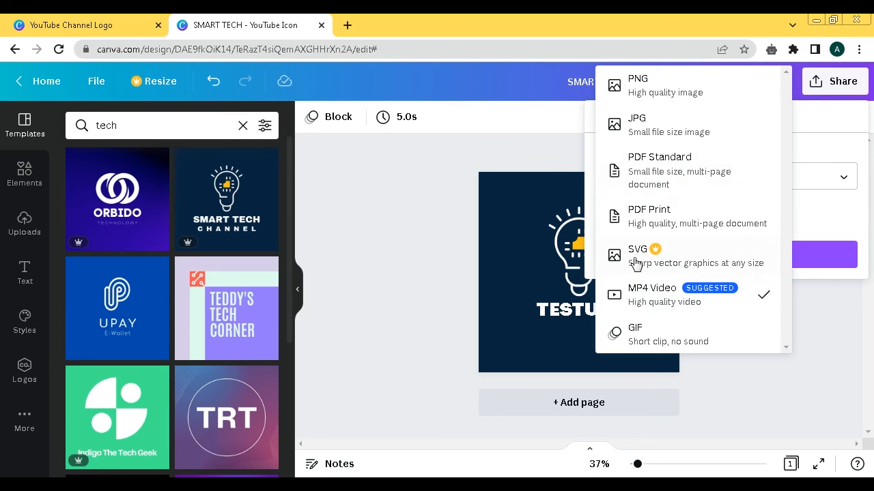
{"action": "left_click", "coordinate": [657, 100]}
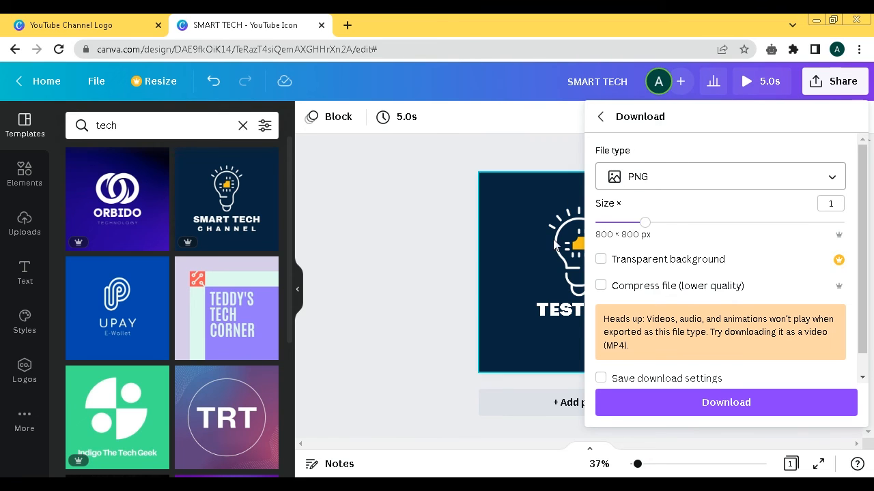
{"action": "left_click", "coordinate": [685, 401]}
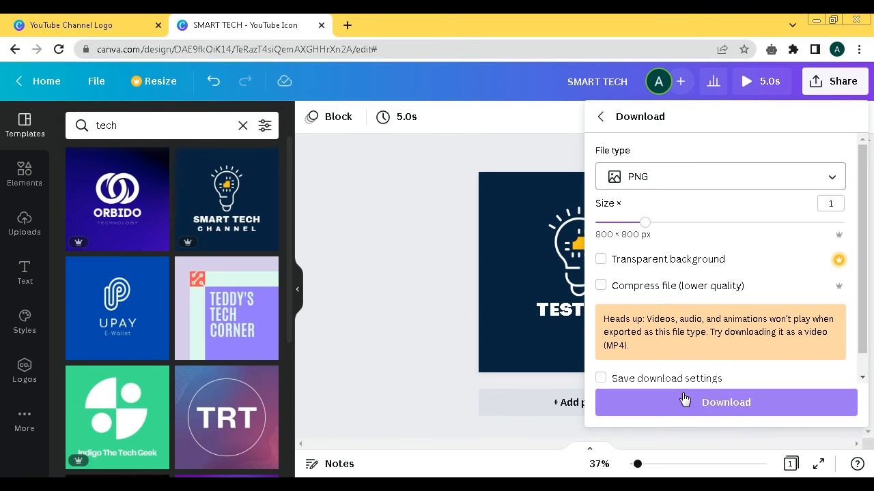
Switch to Notepad and add the line "Once you done it" at the end of the notes.
{"action": "key", "text": "alt+Tab"}
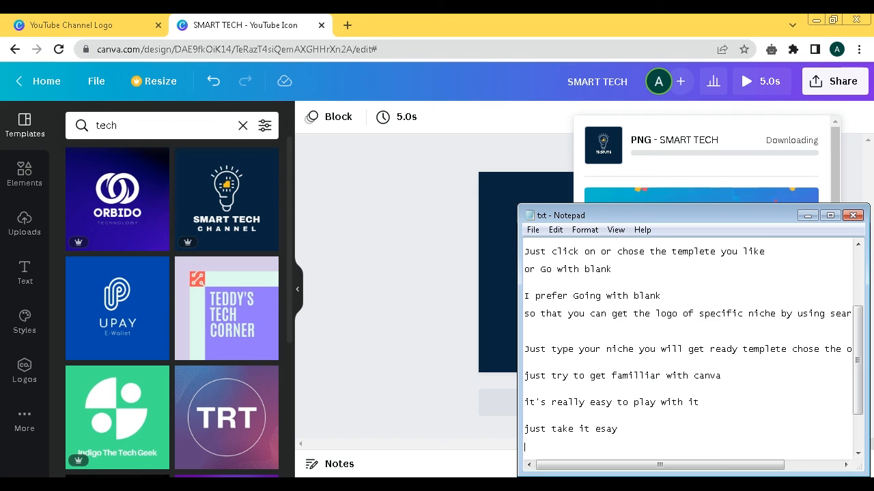
{"action": "key", "text": "Return"}
{"action": "type", "text": "one"}
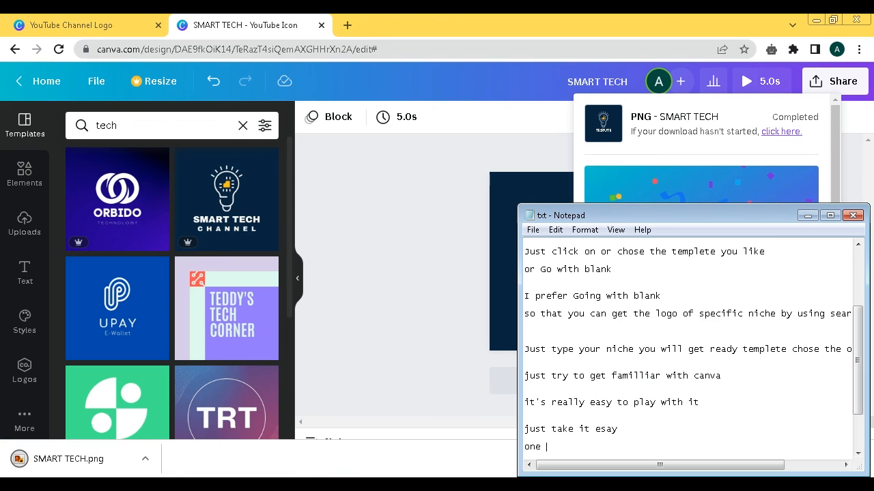
{"action": "key", "text": "BackSpace"}
{"action": "key", "text": "BackSpace"}
{"action": "key", "text": "BackSpace"}
{"action": "type", "text": "Once y"}
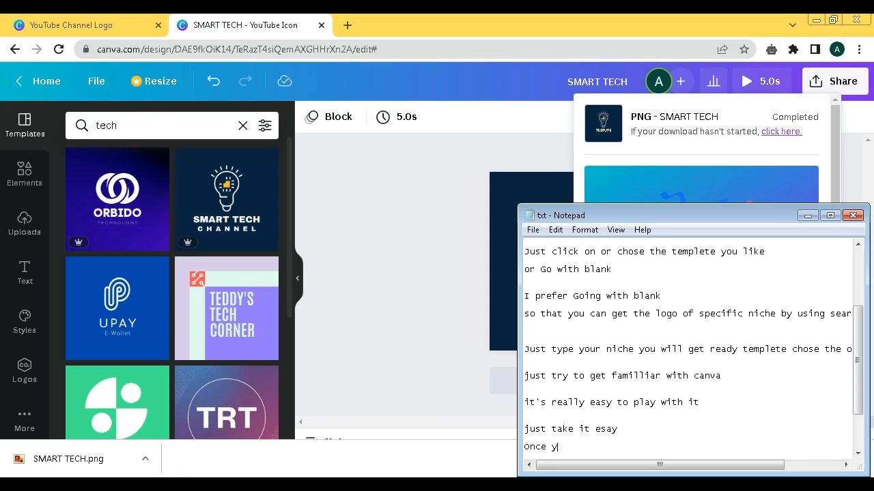
{"action": "type", "text": "ou done it"}
{"action": "key", "text": "Return"}
Add the line "just download it and upload in your channel" to the notes and return to the Canva design.
{"action": "type", "text": "ju"}
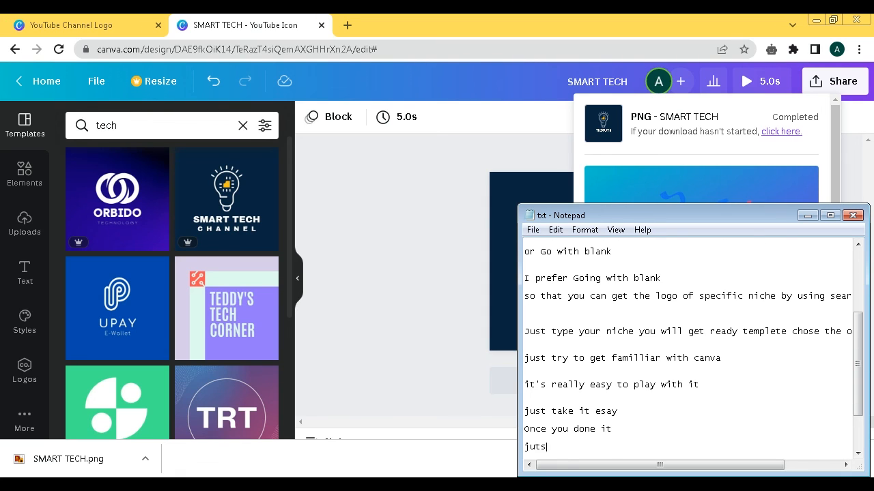
{"action": "type", "text": "st download it adn"}
{"action": "key", "text": "BackSpace"}
{"action": "type", "text": "nd upload in your channel"}
{"action": "key", "text": "Return"}
{"action": "left_click", "coordinate": [473, 392]}
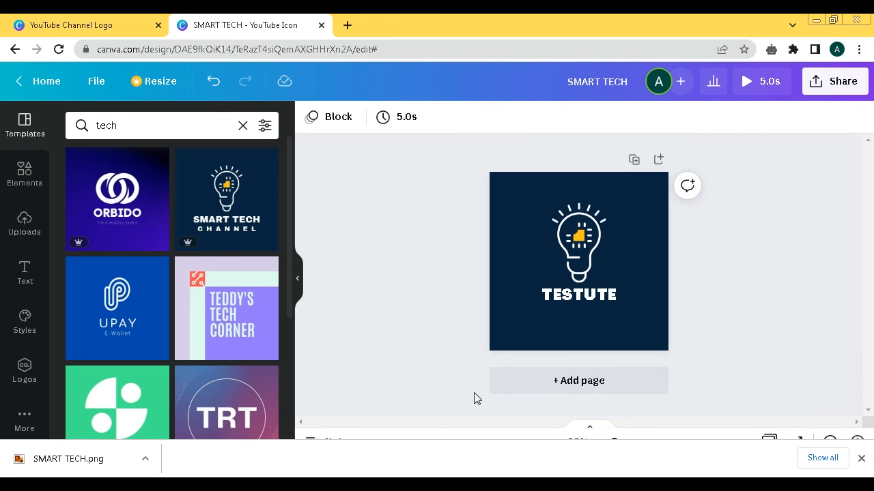